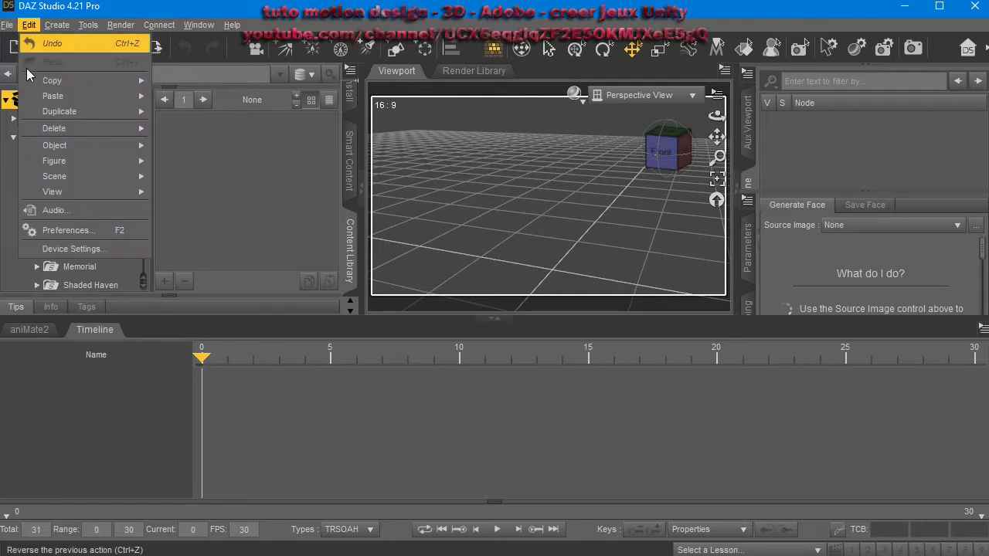
Open the Preferences' Content Directory Manager and expand the CMS Cluster, Daz Connect Data and DAZ Studio Formats directory lists.
left_click(74, 230)
left_click_drag(462, 119, 421, 107)
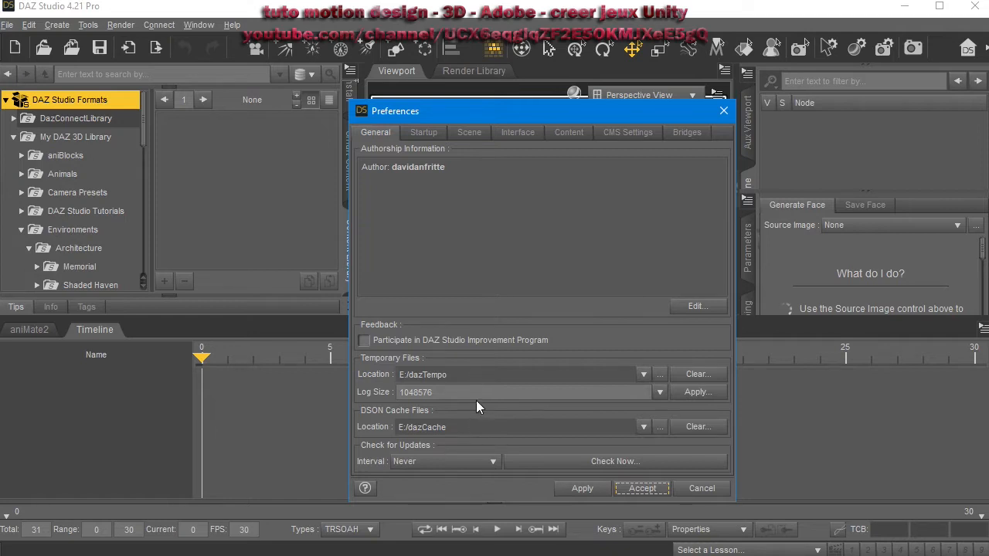
left_click(569, 133)
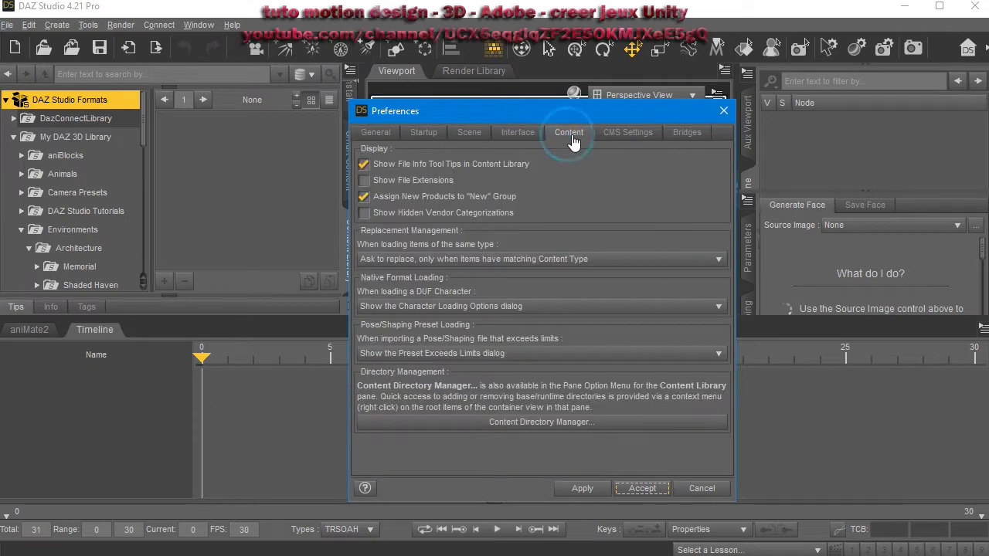
left_click(556, 423)
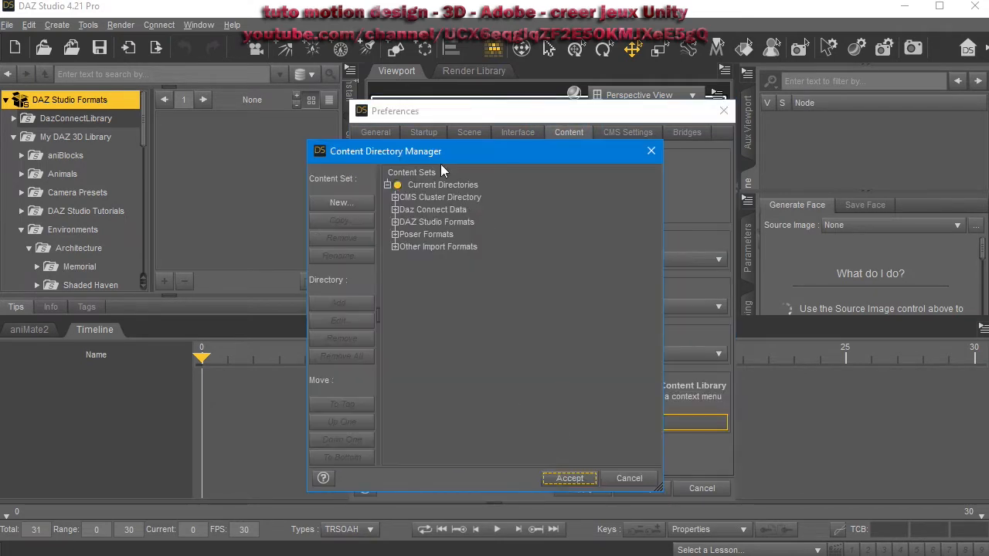
left_click(395, 197)
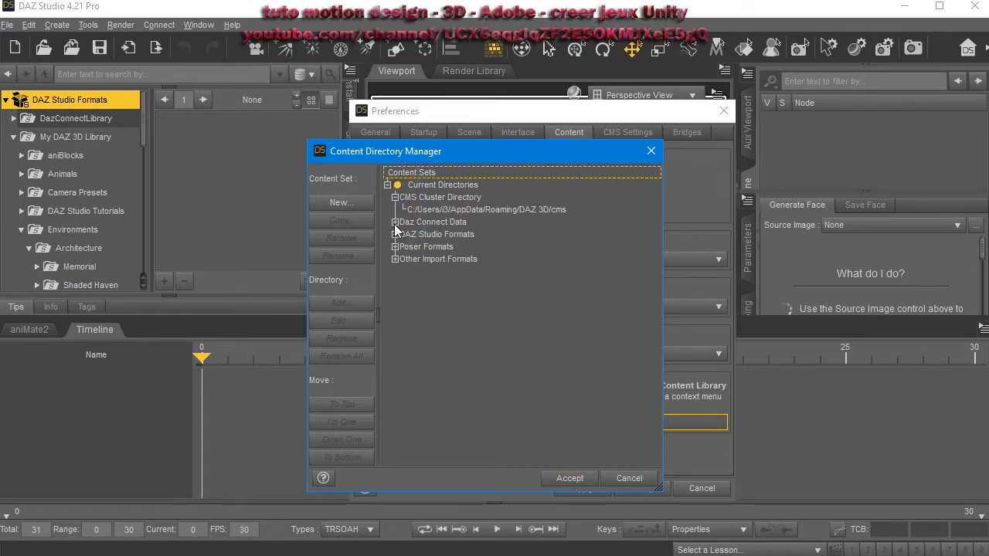
left_click(394, 221)
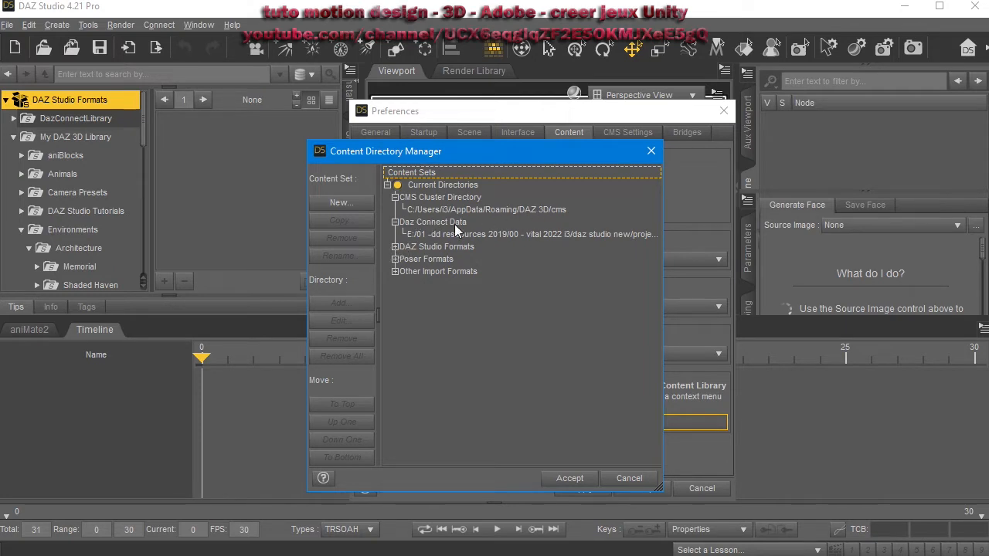
left_click(395, 247)
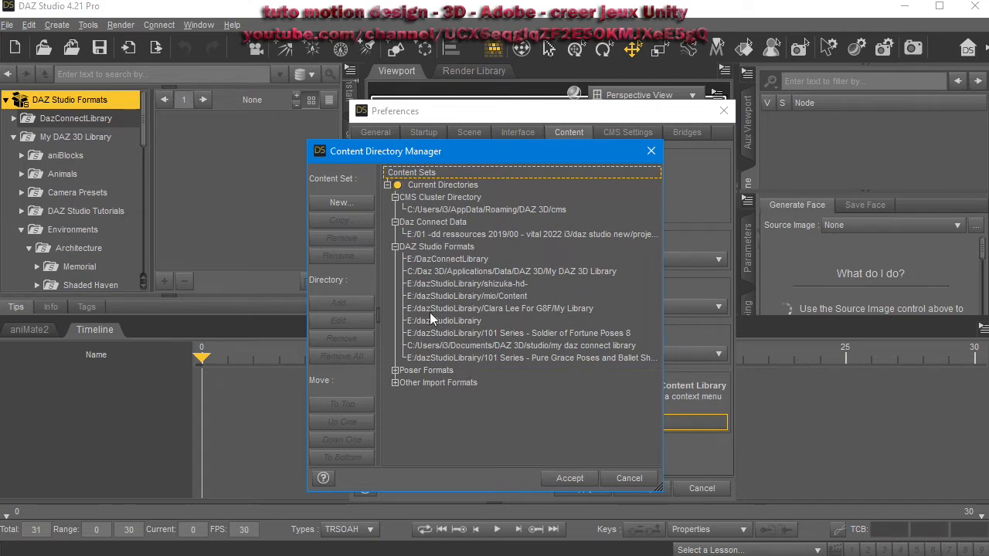
left_click(628, 480)
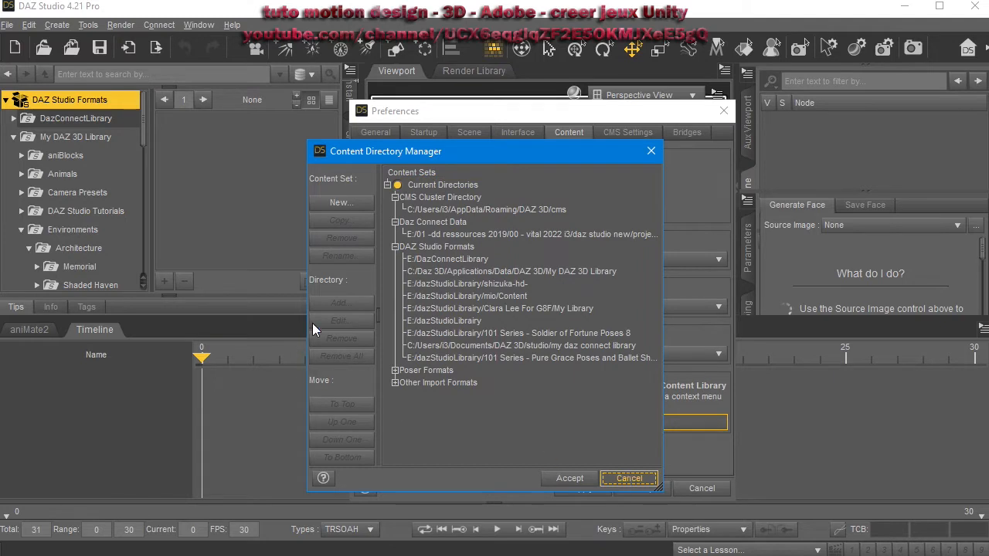
Select the My DAZ 3D Library directory, open its edit folder browser, and cancel out of all dialogs.
left_click(442, 272)
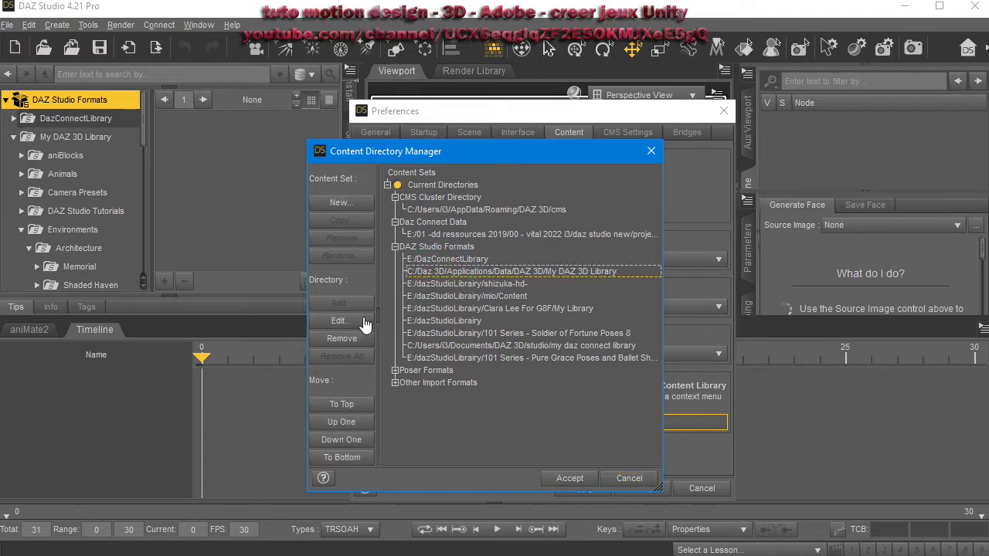
left_click(432, 296)
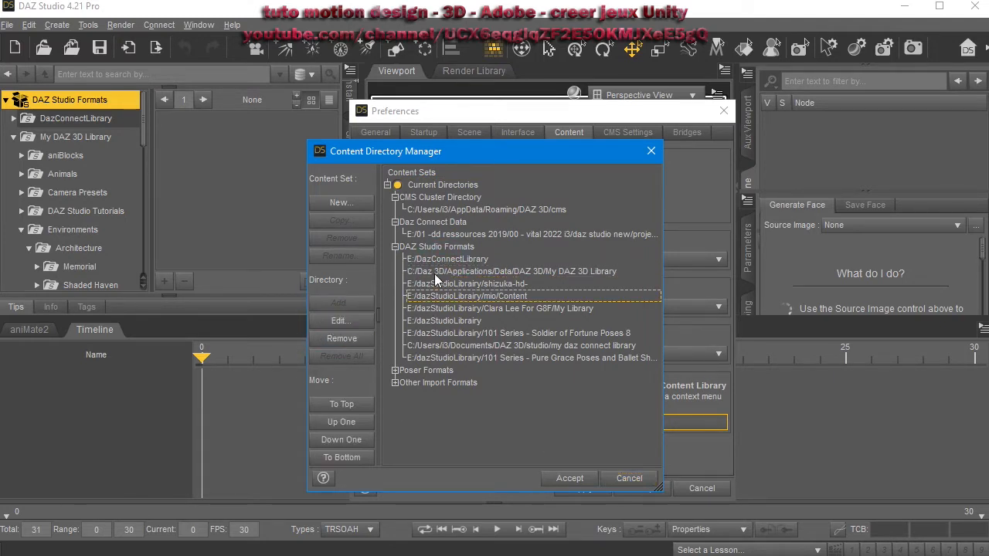
left_click(435, 274)
left_click(357, 321)
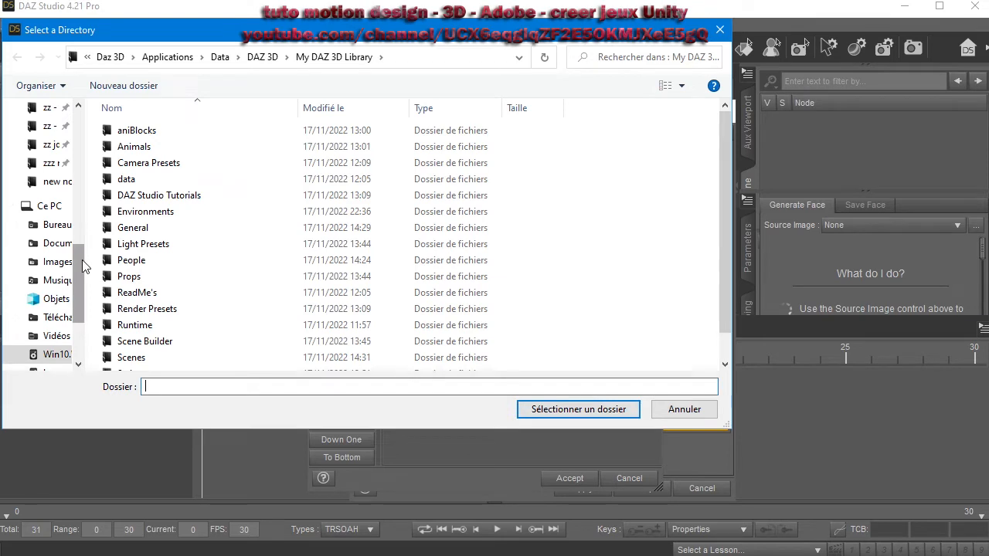
left_click_drag(81, 272, 85, 317)
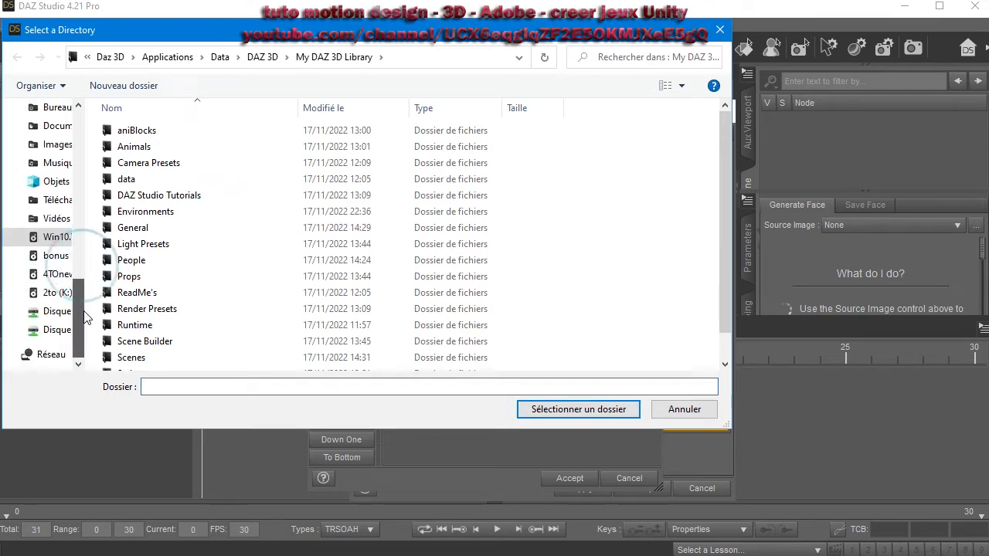
left_click(681, 410)
left_click(630, 480)
left_click(697, 488)
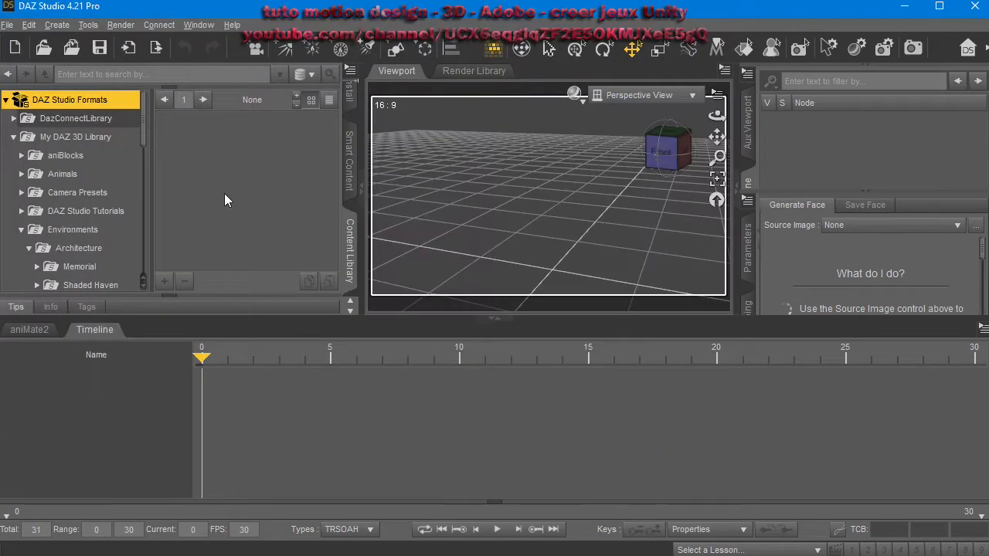
Start the CMS from the Install pane and return to the Content Library.
left_click(353, 147)
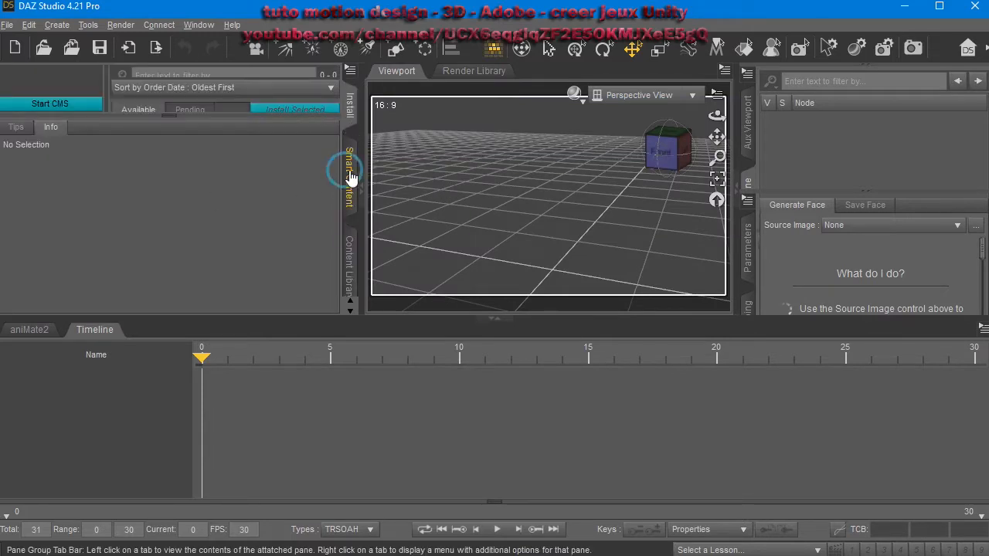
left_click(347, 238)
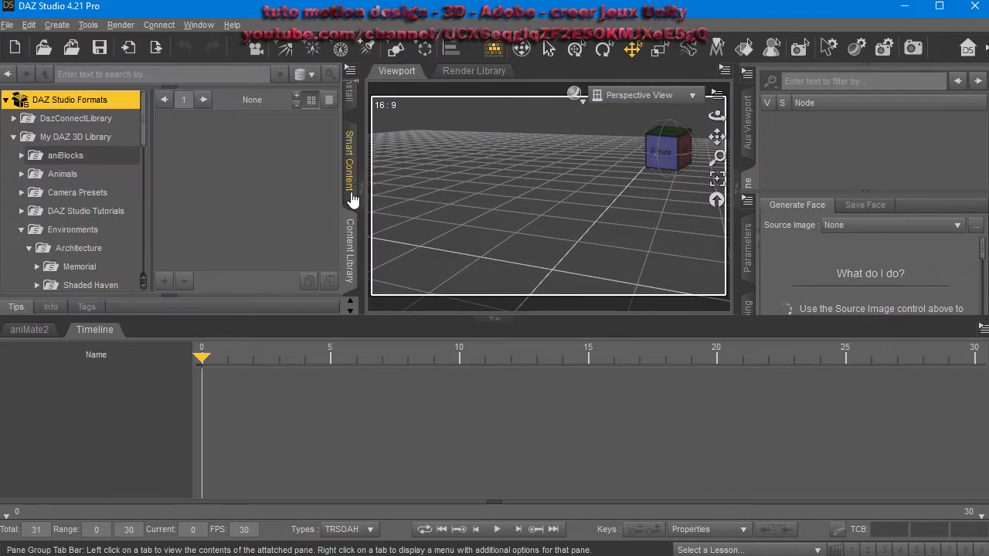
scroll(348, 247, "down", 2)
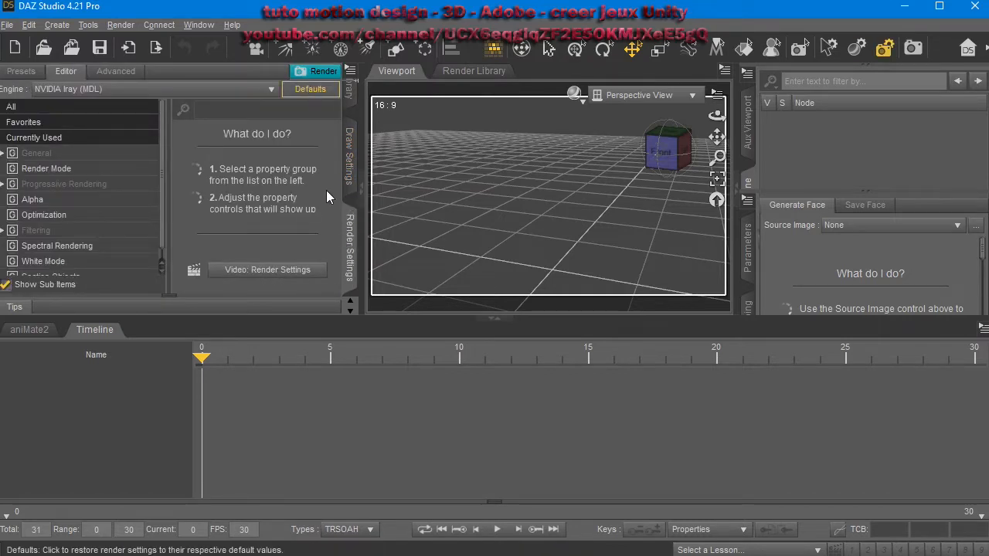
scroll(355, 171, "up", 4)
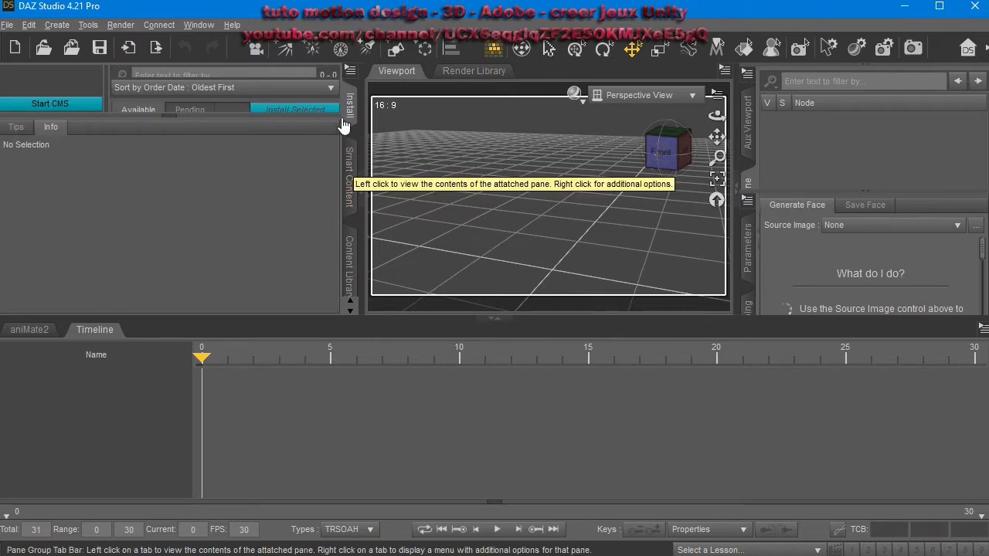
left_click(78, 106)
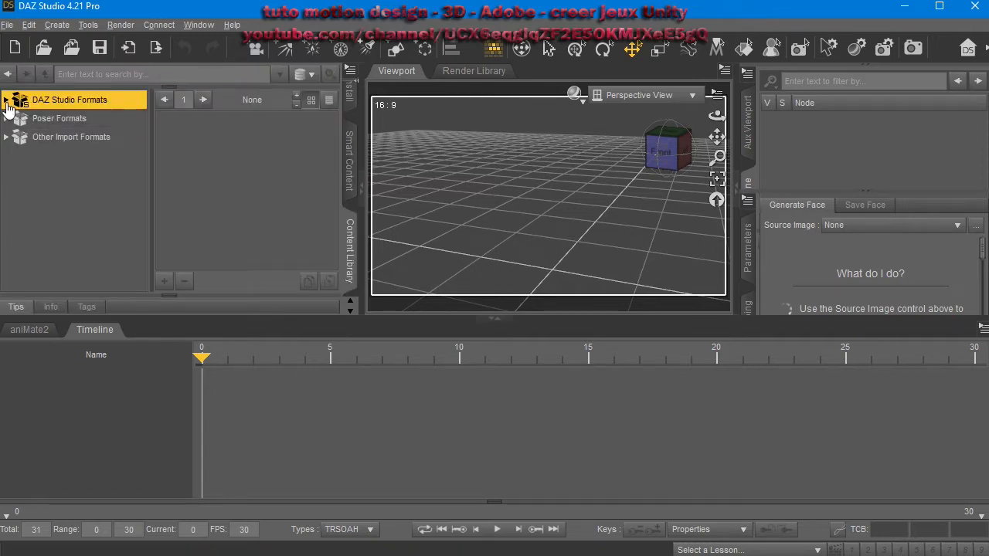
left_click(6, 100)
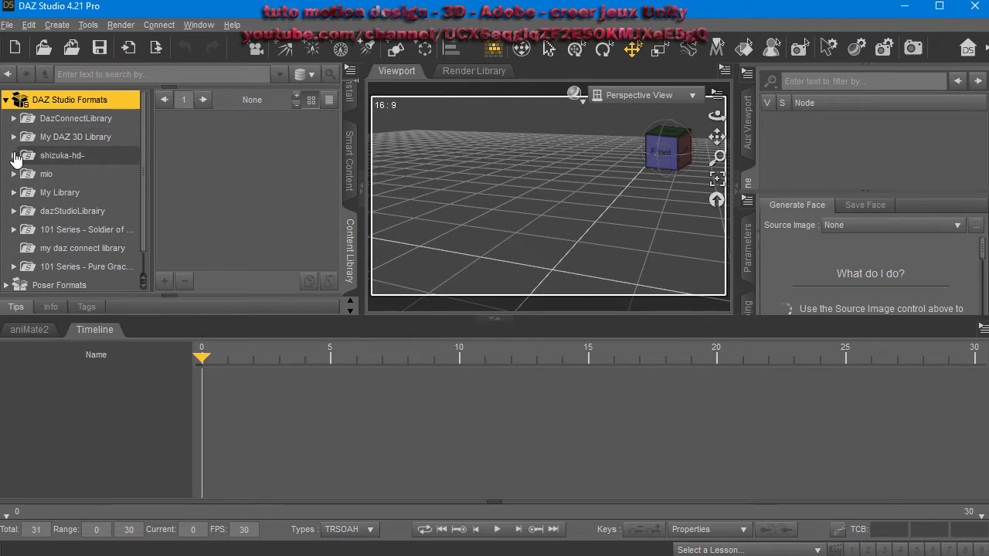
Browse to shizuka-hd > Content > People > Genesis 8 Female > Characters and load Shizuka HD into the scene.
left_click(14, 156)
left_click(19, 157)
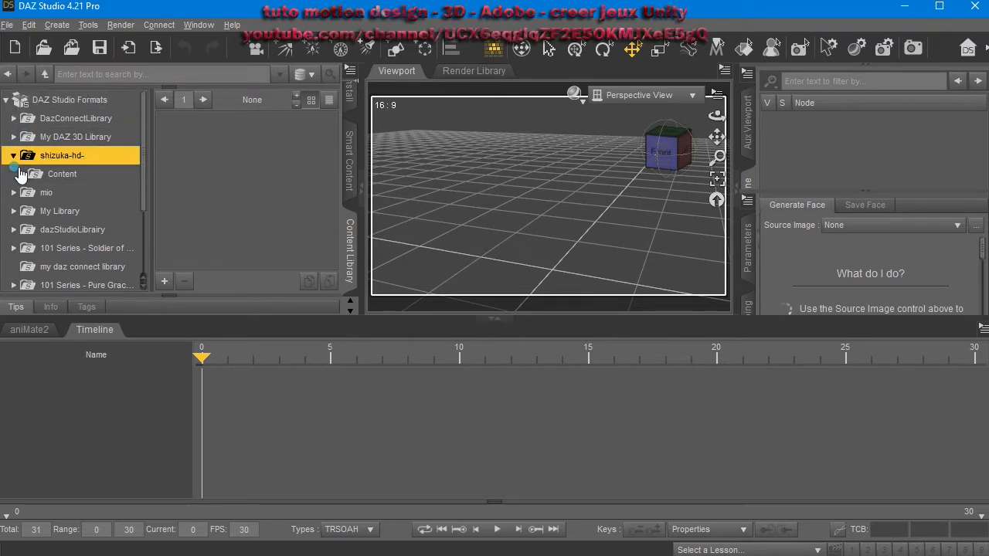
left_click(21, 174)
double_click(71, 214)
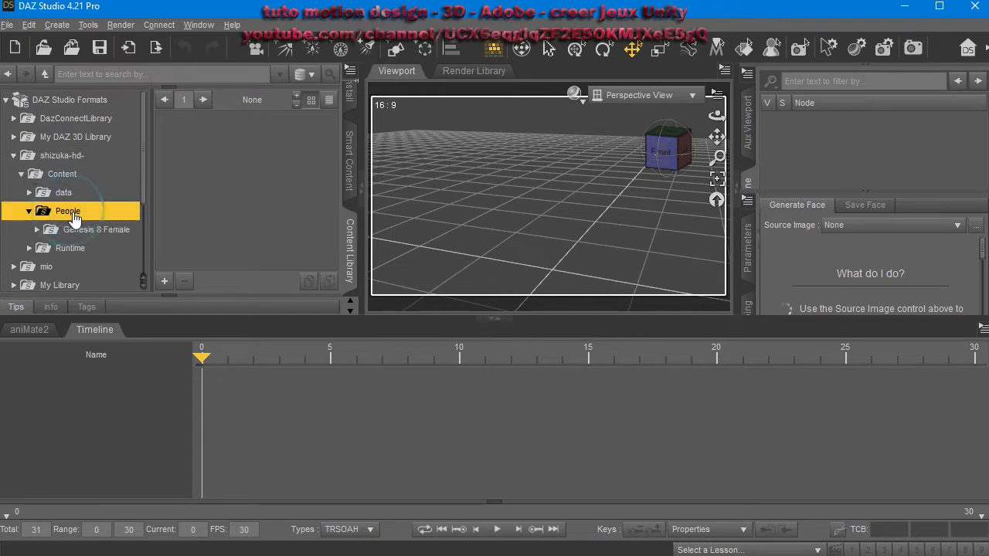
double_click(89, 230)
double_click(94, 248)
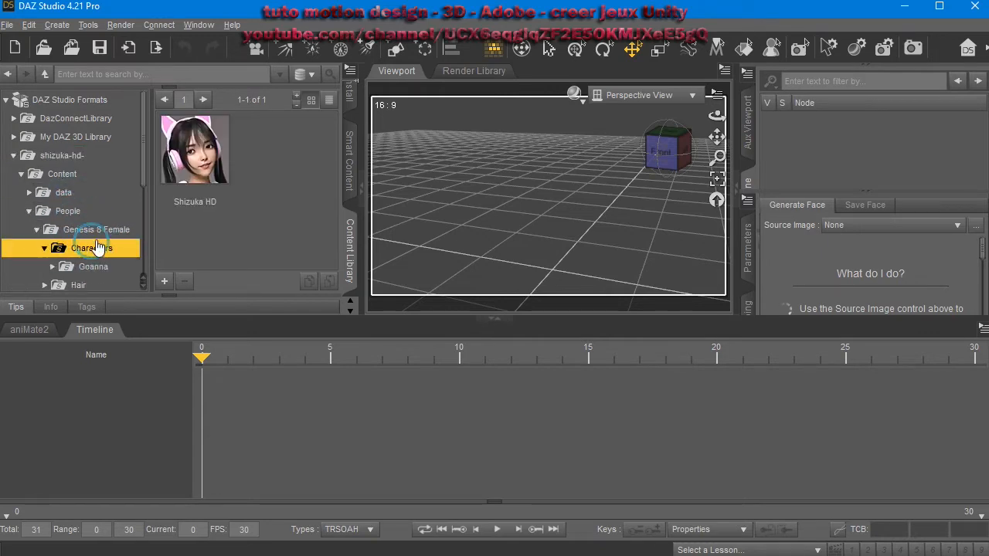
left_click(199, 155)
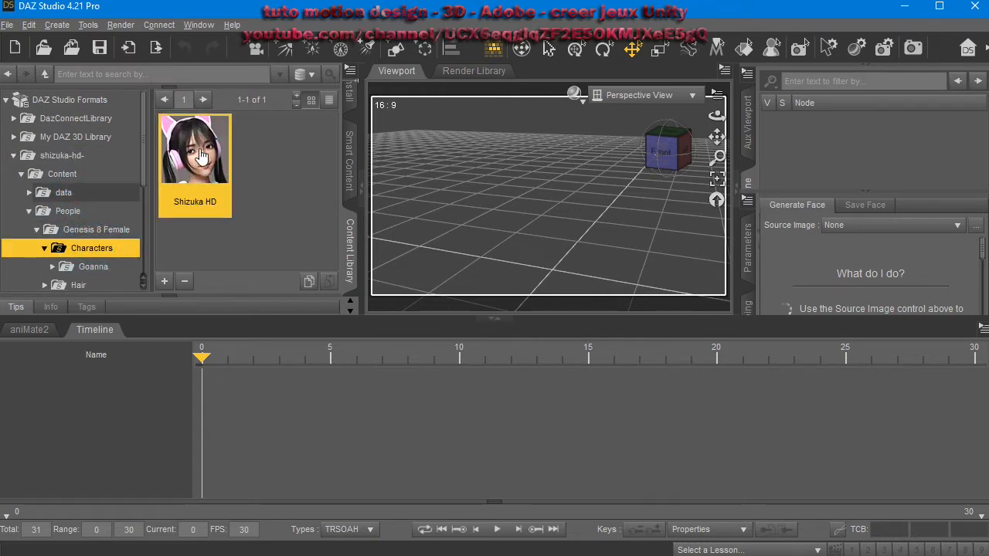
left_click_drag(195, 161, 494, 220)
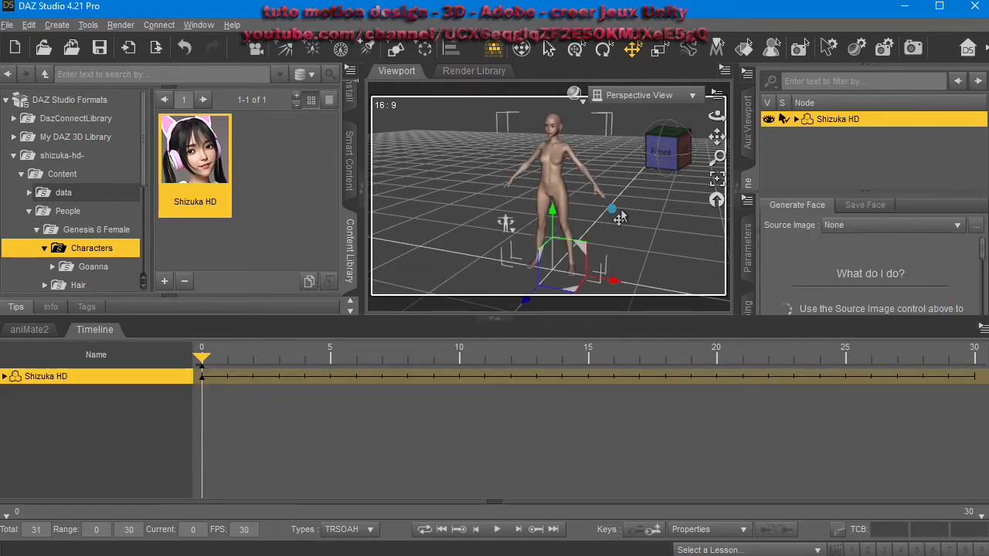
Orbit, pan and zoom the viewport to examine the character's face close up.
mouse_move(621, 213)
right_mouse_down()
mouse_move(611, 208)
mouse_move(620, 212)
right_mouse_up()
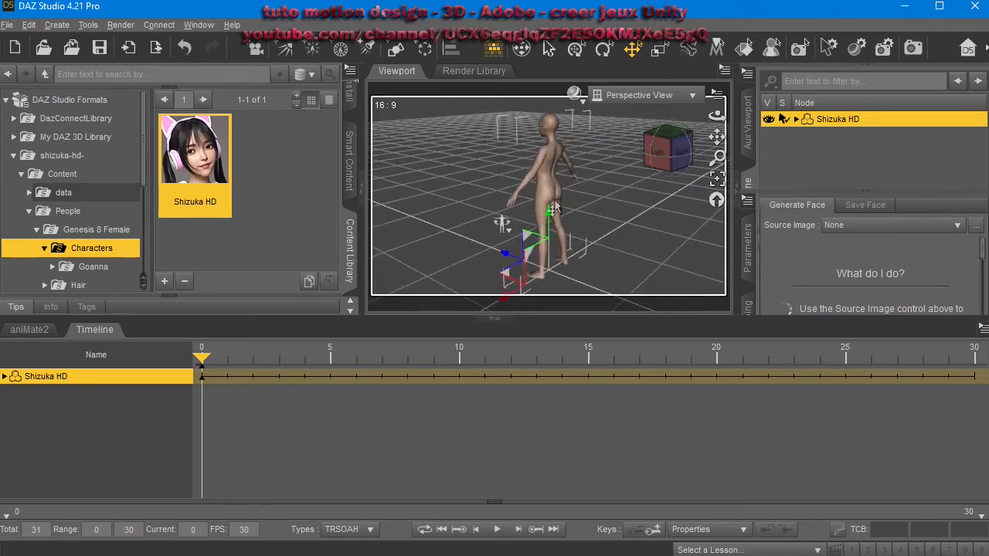
mouse_move(558, 190)
right_mouse_down()
mouse_move(570, 194)
mouse_move(570, 181)
right_mouse_up()
middle_click_drag(570, 189, 576, 323)
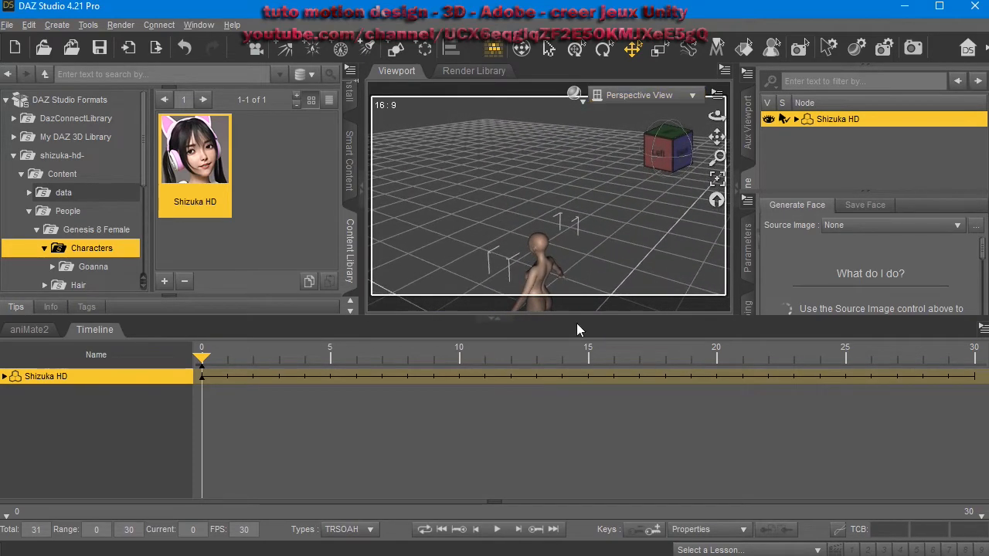
right_click_drag(592, 271, 444, 271)
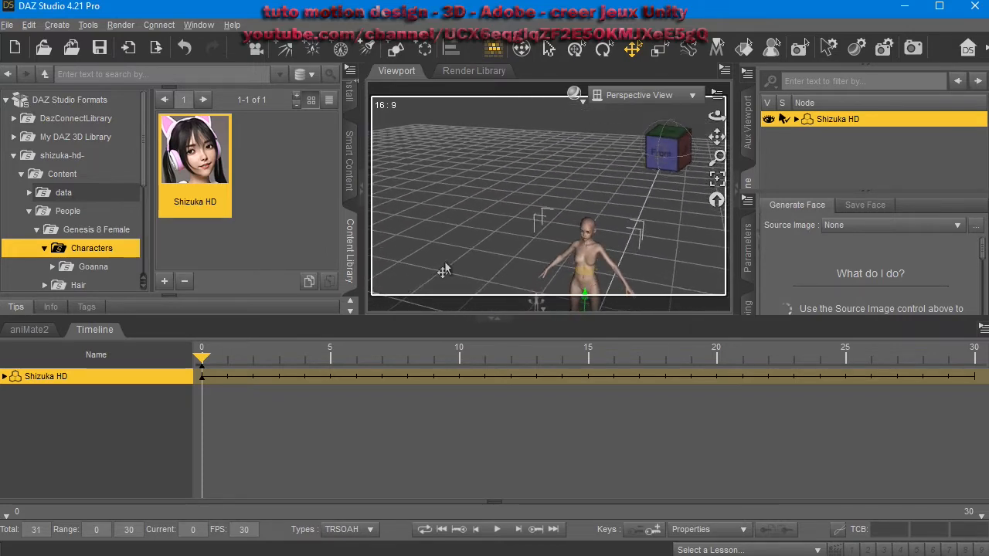
middle_click_drag(593, 151, 576, 200)
scroll(590, 159, "up", 2)
right_click_drag(576, 165, 575, 129)
right_click_drag(588, 199, 589, 186)
middle_click_drag(565, 262, 545, 244)
right_click_drag(568, 217, 569, 198)
scroll(560, 199, "up", 8)
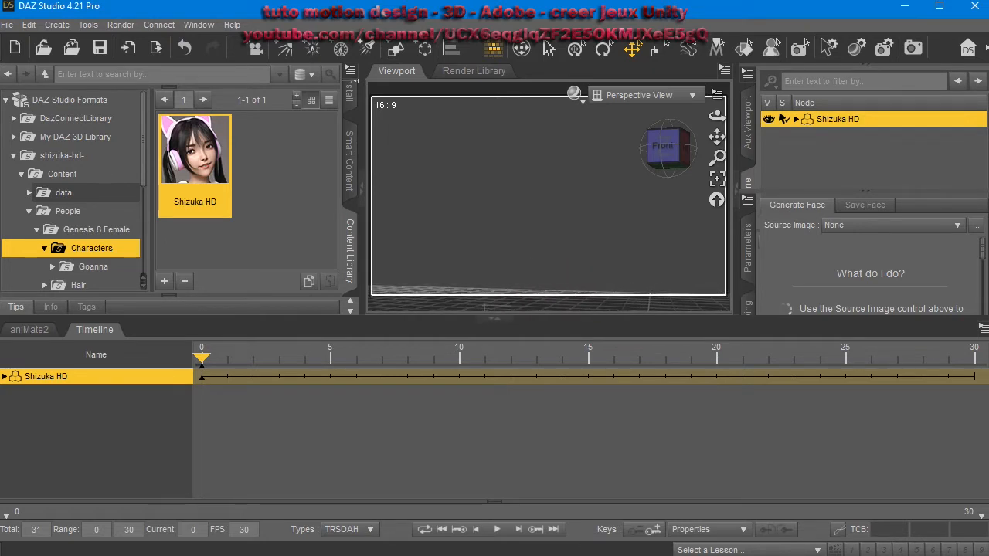
scroll(582, 274, "down", 6)
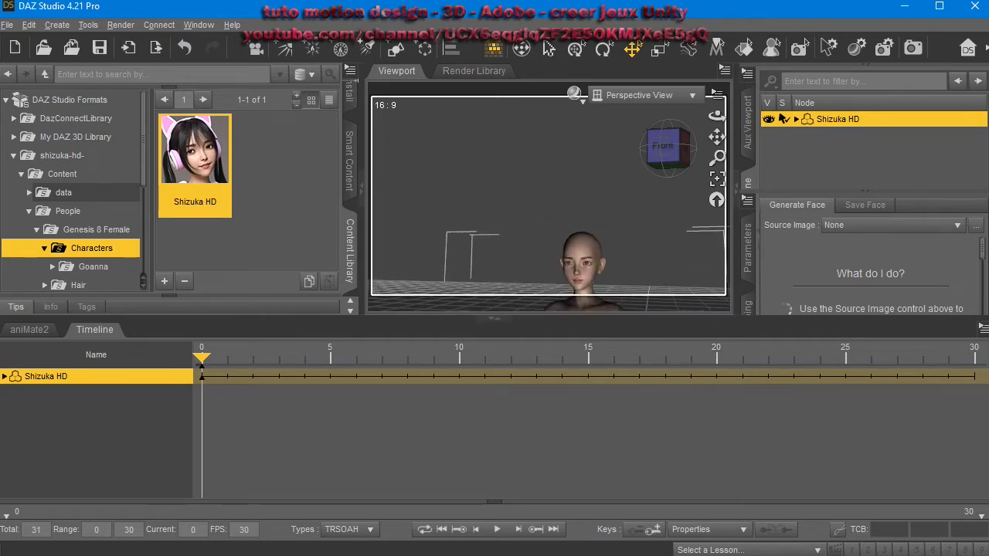
scroll(583, 273, "down", 3)
scroll(607, 269, "up", 5)
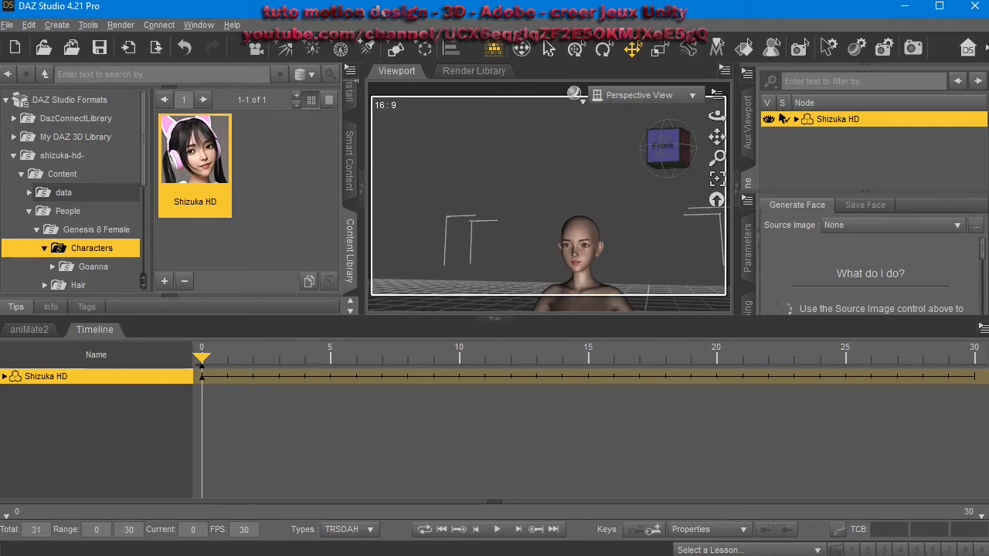
scroll(624, 217, "up", 5)
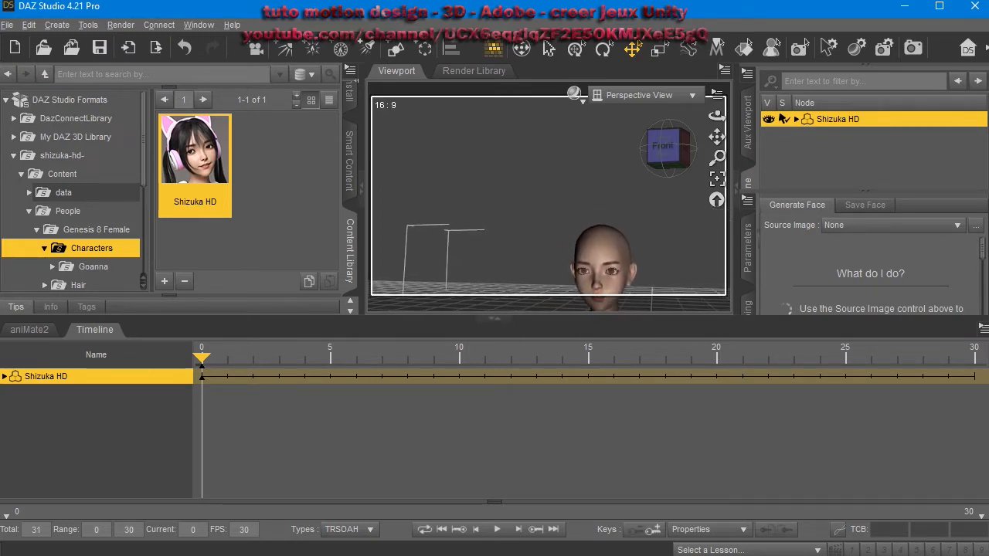
middle_click_drag(624, 216, 562, 114)
middle_click_drag(584, 229, 595, 252)
Open Hair > Sue Yee > Shizuka Hair in the library and apply Shizuka Hair G8F to the character.
scroll(74, 239, "down", 1)
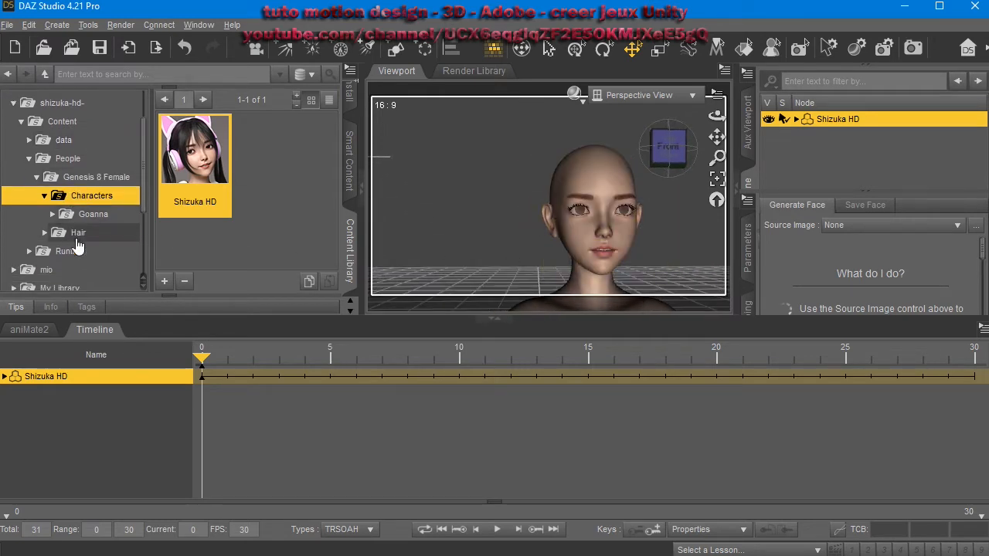
left_click(72, 232)
left_click(81, 251)
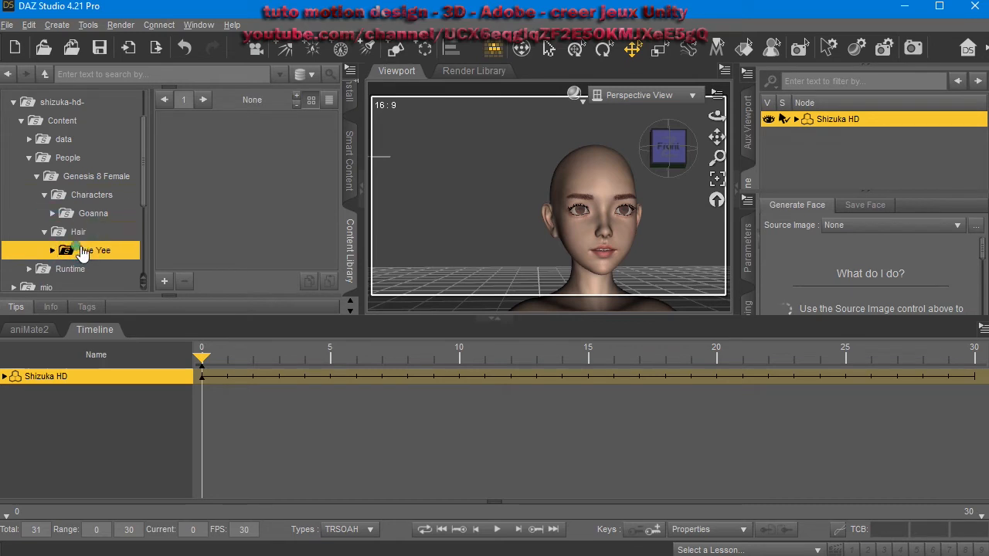
left_click(101, 271)
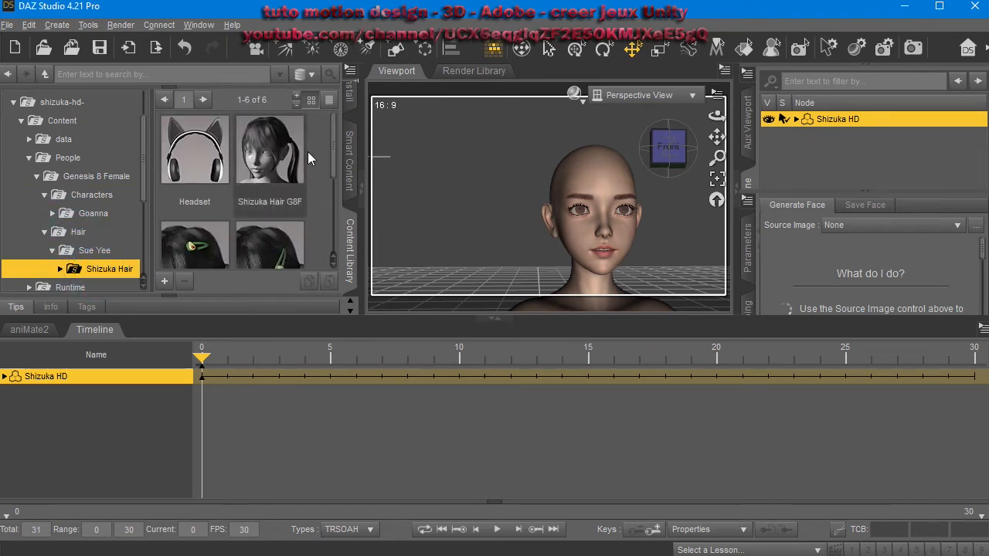
double_click(271, 148)
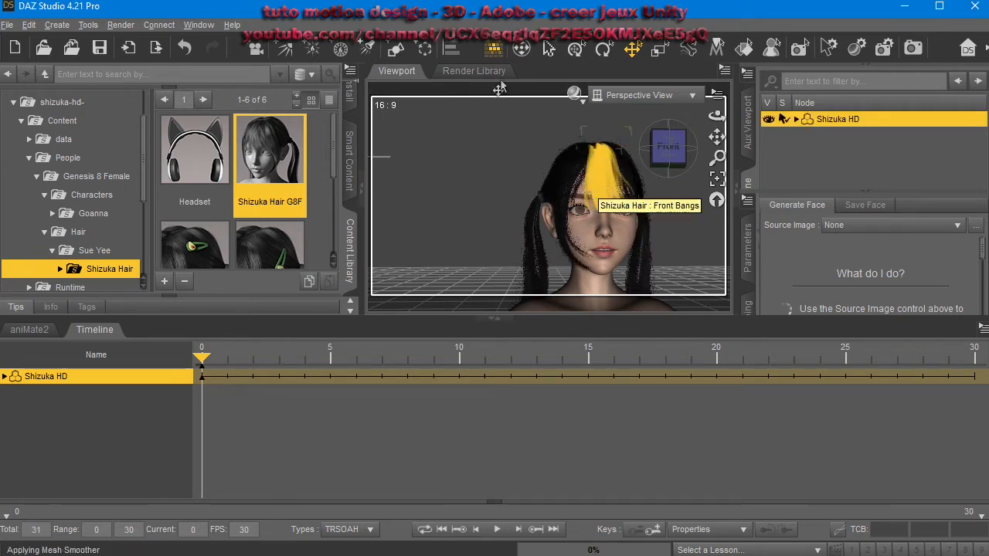
left_click_drag(717, 116, 693, 123)
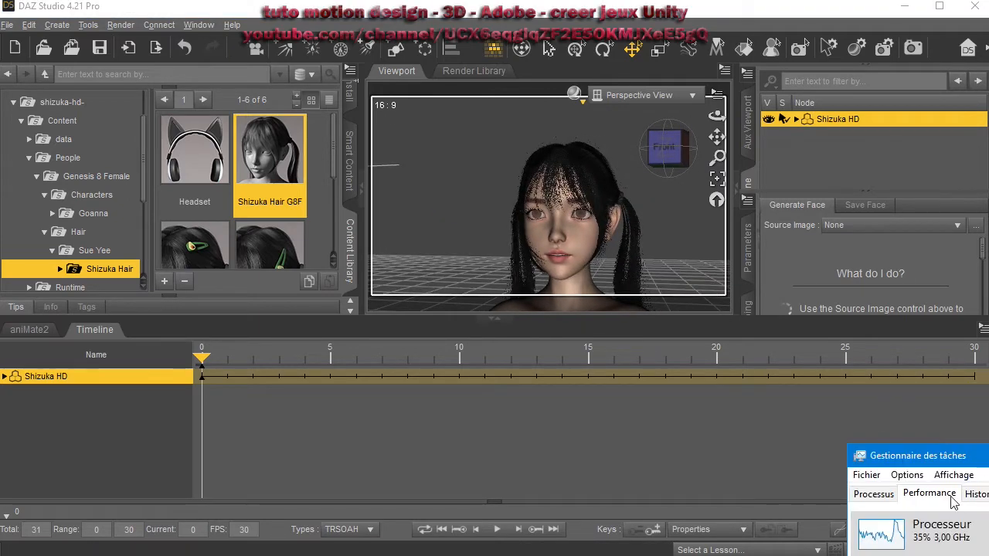
left_click_drag(961, 462, 969, 403)
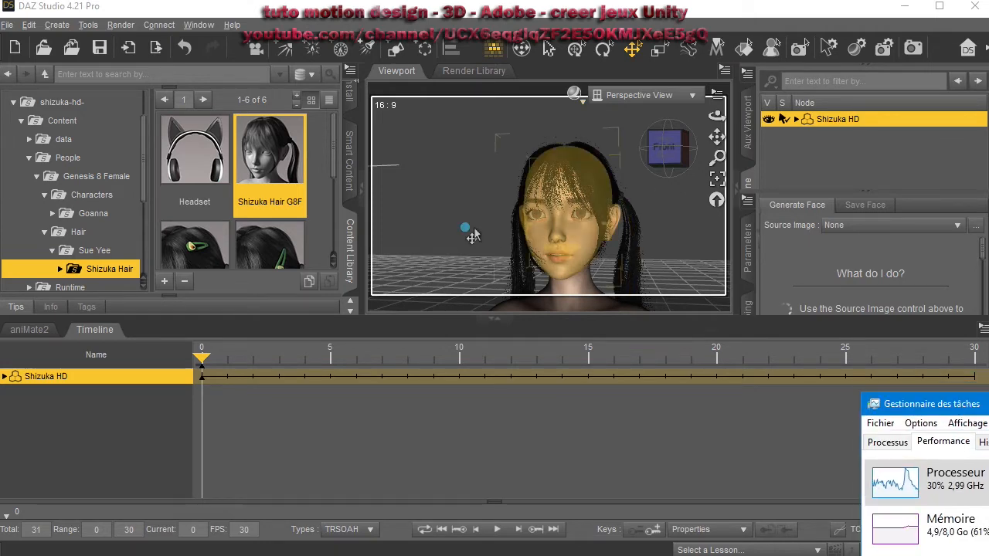
left_click(465, 227)
mouse_move(465, 227)
middle_mouse_down()
mouse_move(535, 227)
mouse_move(479, 232)
middle_mouse_up()
middle_click_drag(545, 231, 537, 230)
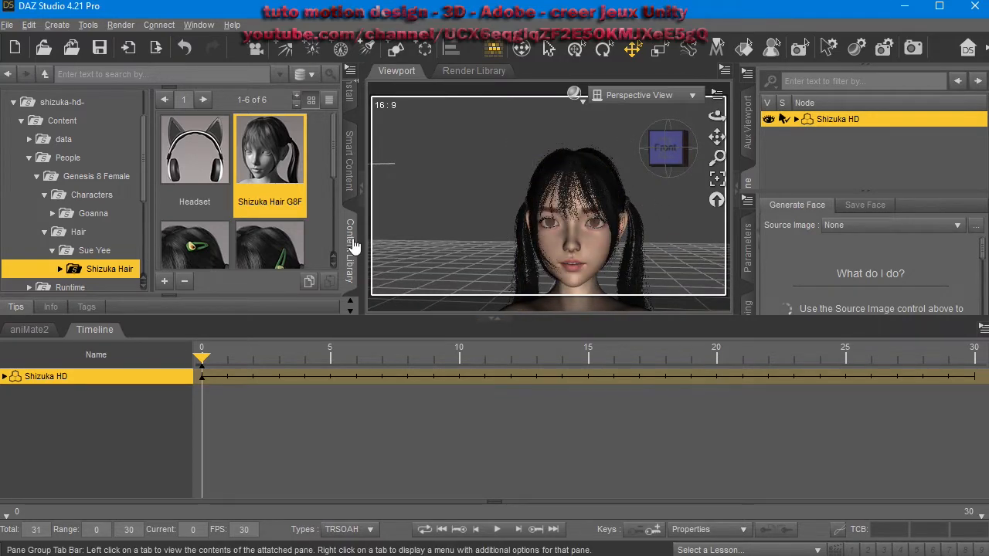
scroll(349, 238, "down", 3)
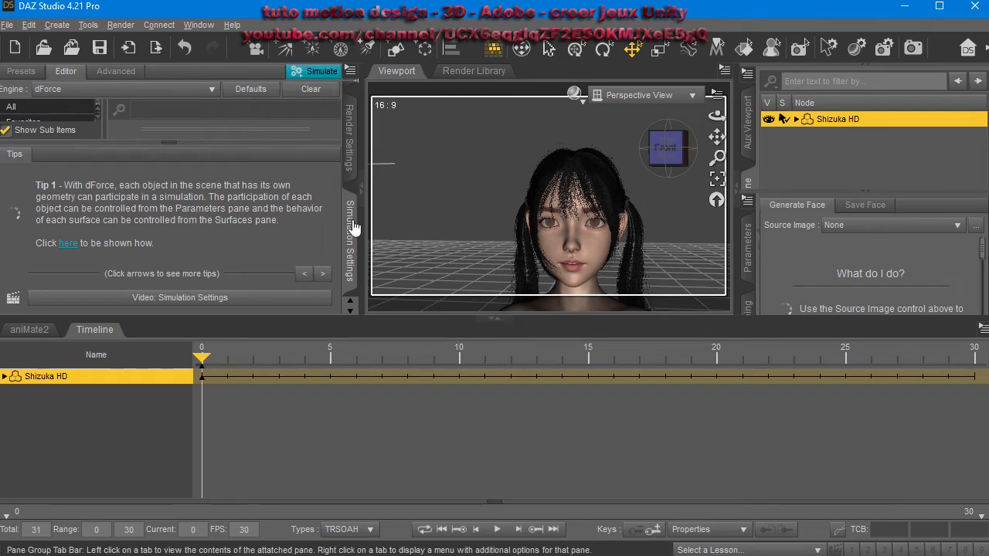
left_click(349, 212)
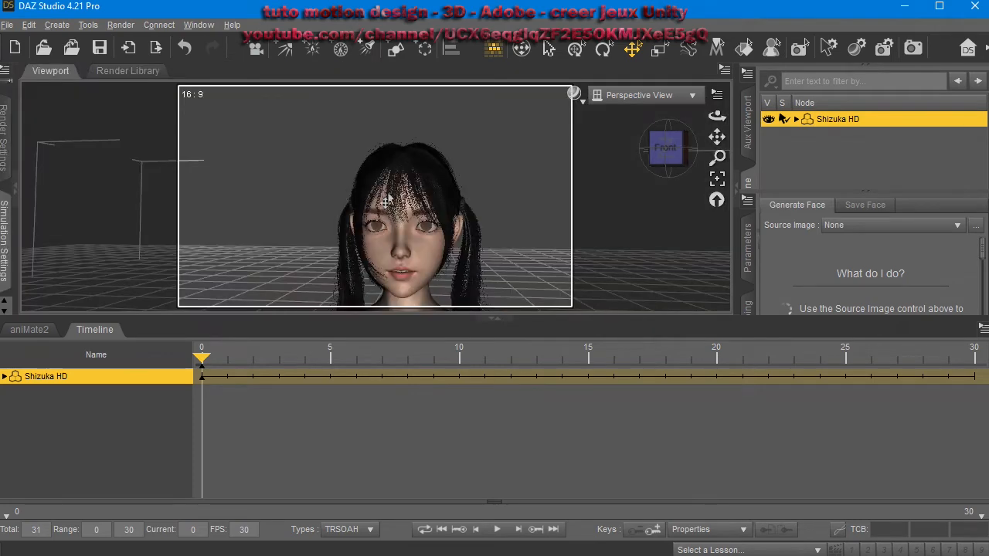
left_click(6, 212)
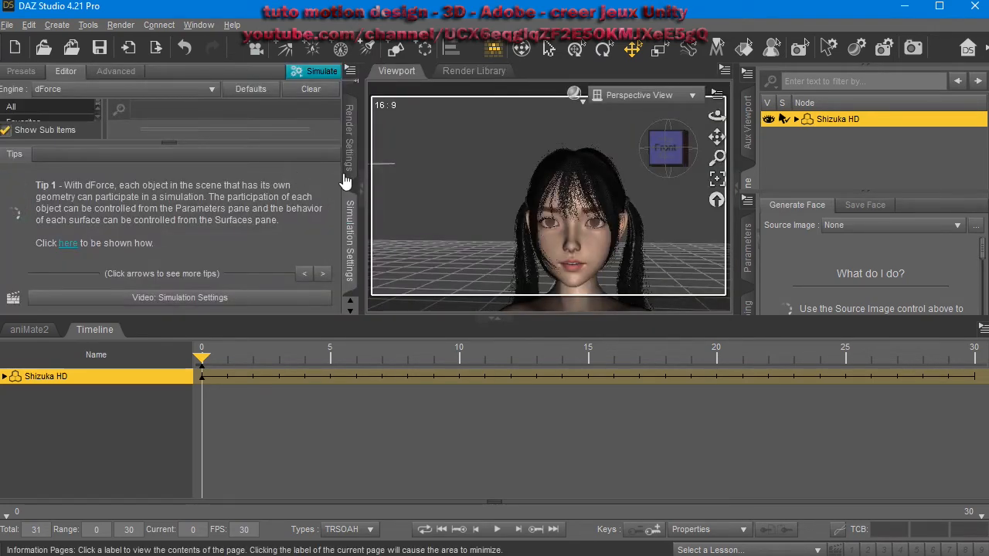
Open the Render Settings, go to the Progressive Rendering group and set Max Samples to 50.
left_click(349, 139)
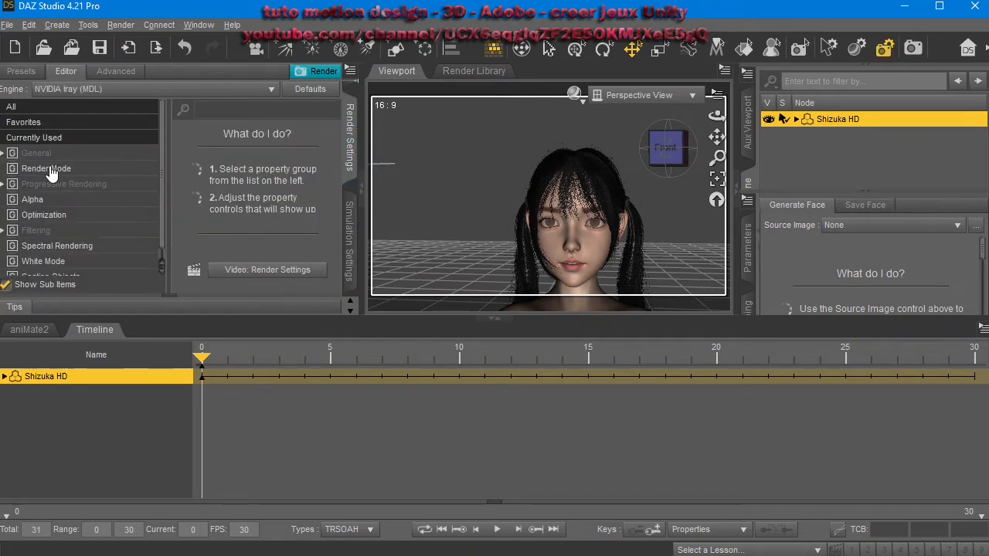
left_click(55, 139)
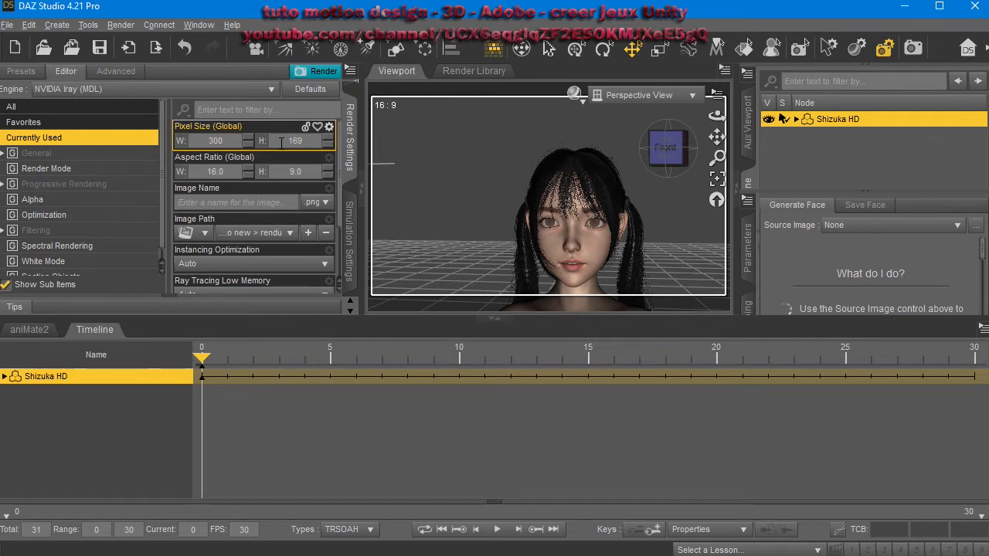
left_click(71, 154)
scroll(244, 221, "down", 4)
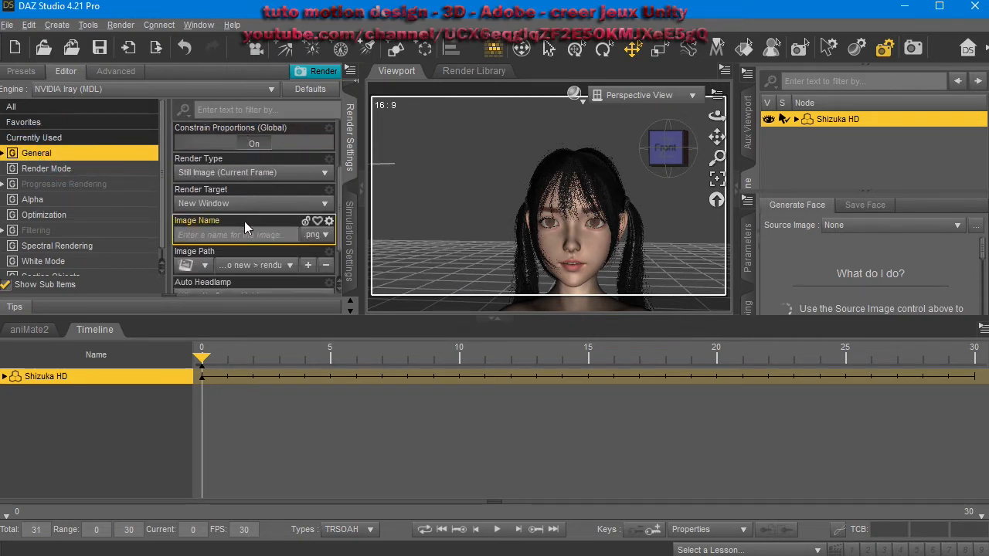
left_click(115, 172)
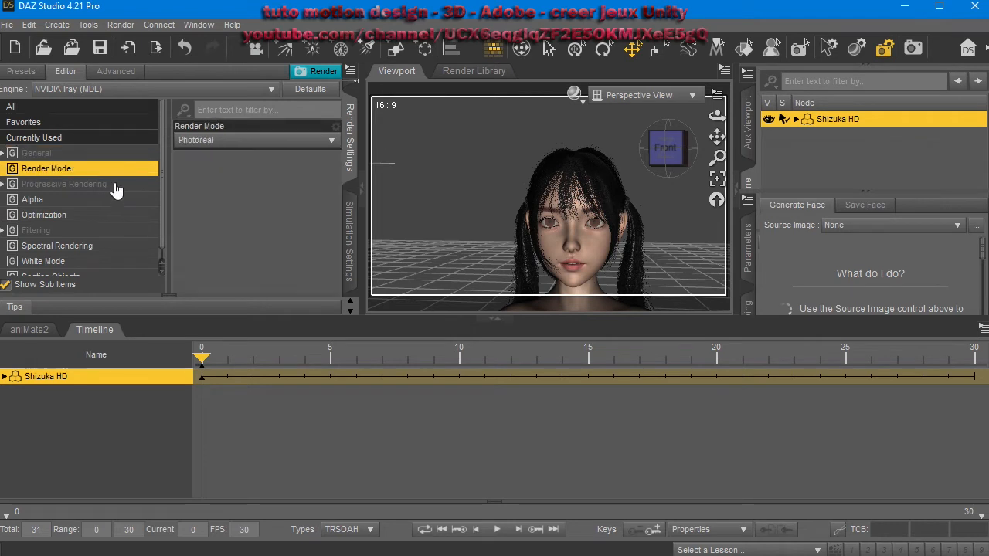
left_click(113, 185)
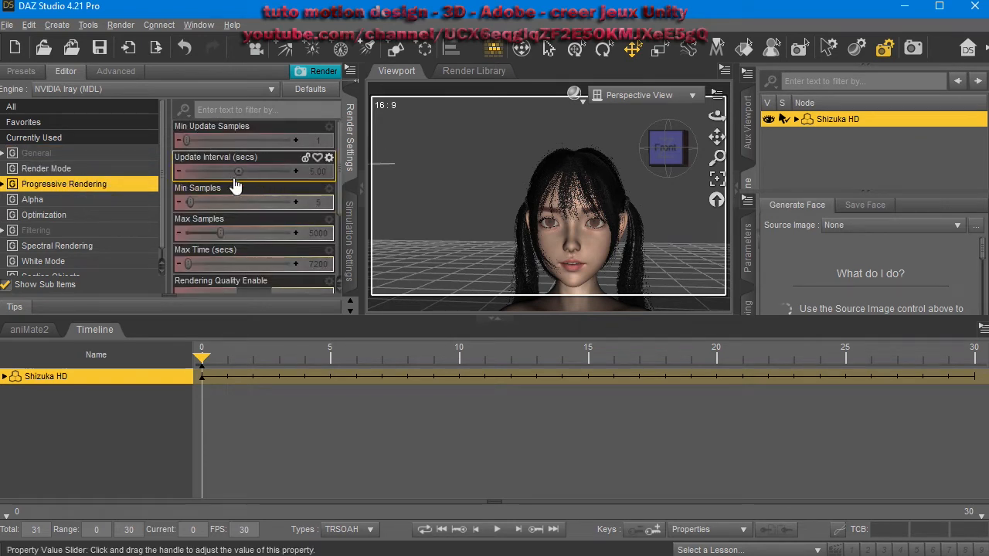
left_click(319, 232)
type("50")
key("Return")
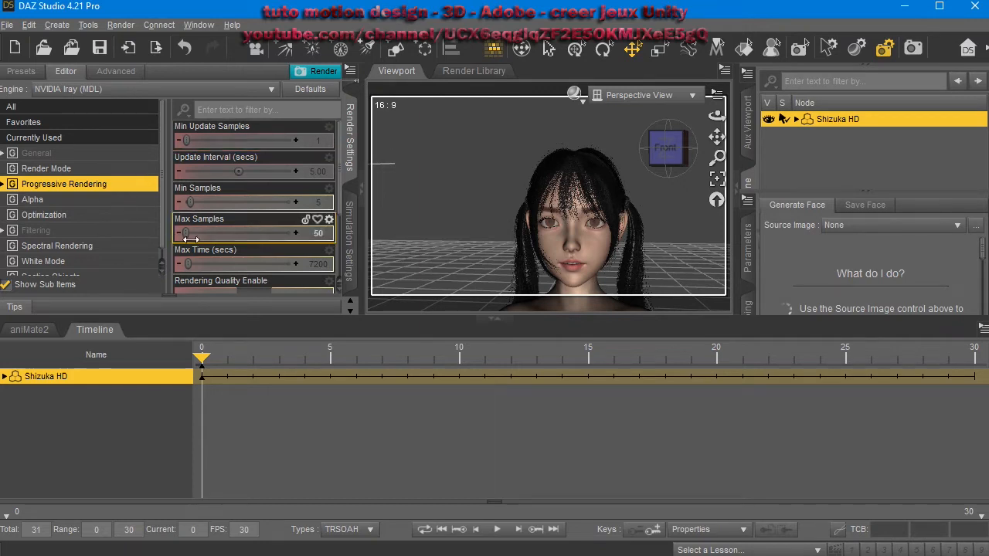
Turn Rendering Quality Enable off and start rendering the scene.
scroll(229, 234, "down", 3)
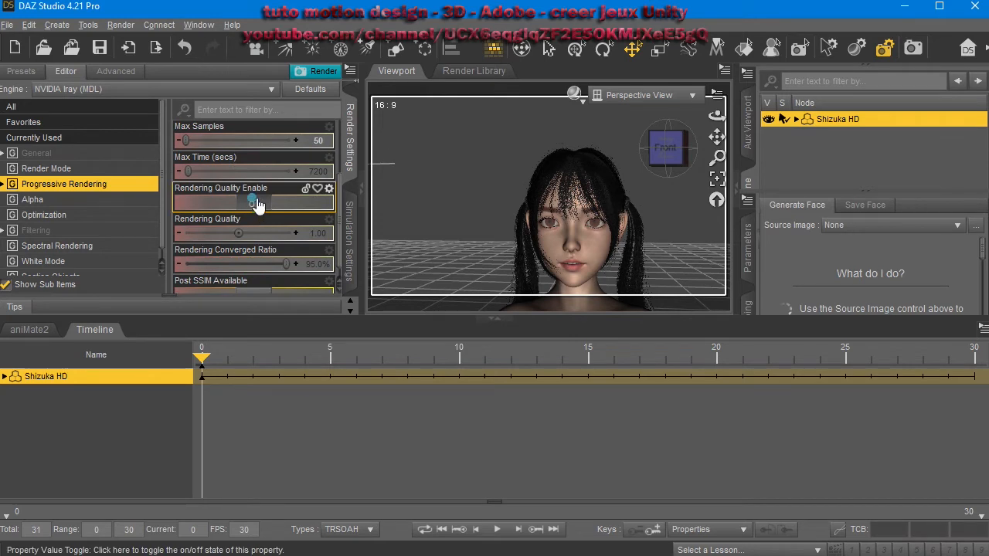
left_click(256, 202)
left_click(315, 74)
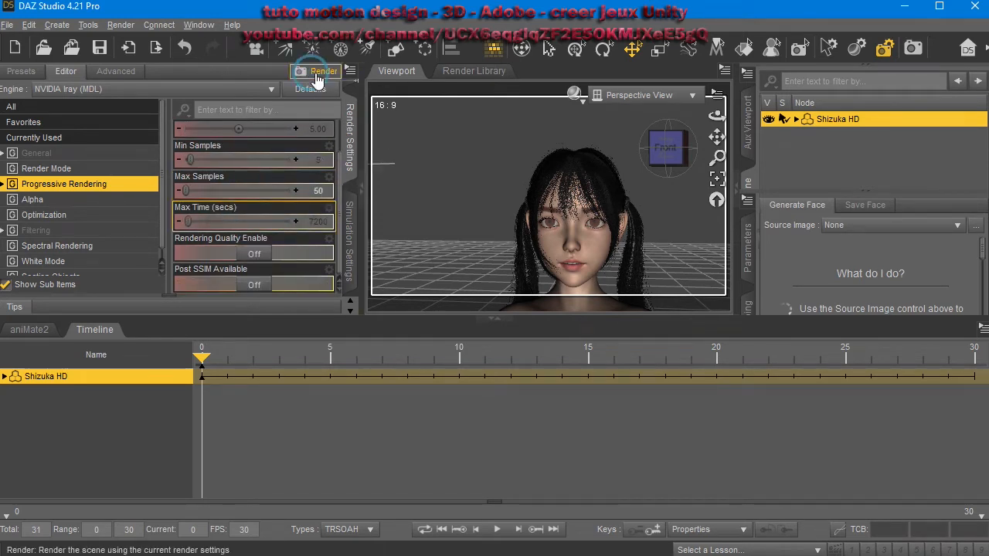
Open Task Manager's Processes view and arrange the windows to monitor CPU usage while the render runs.
key("ctrl+shift+Escape")
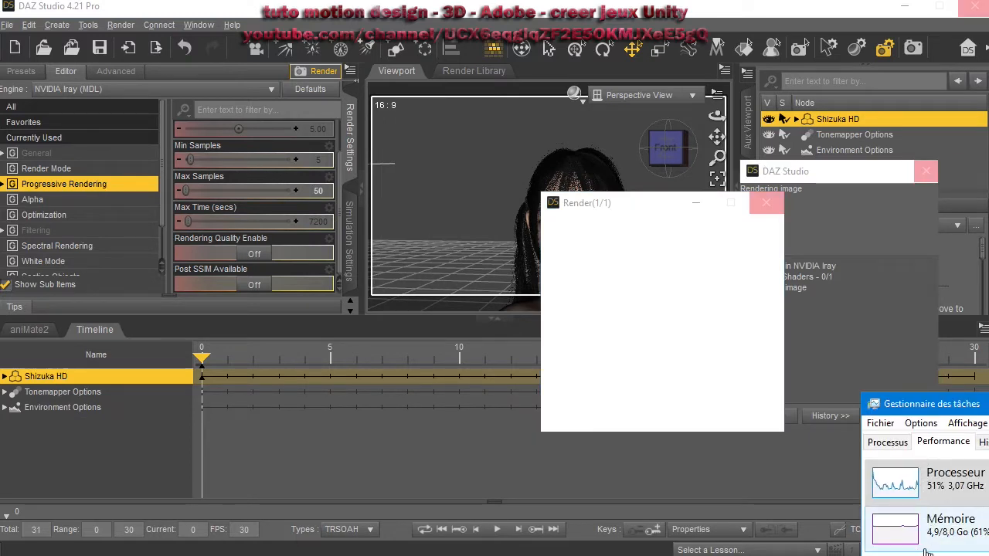
left_click(888, 442)
left_click_drag(902, 403, 712, 435)
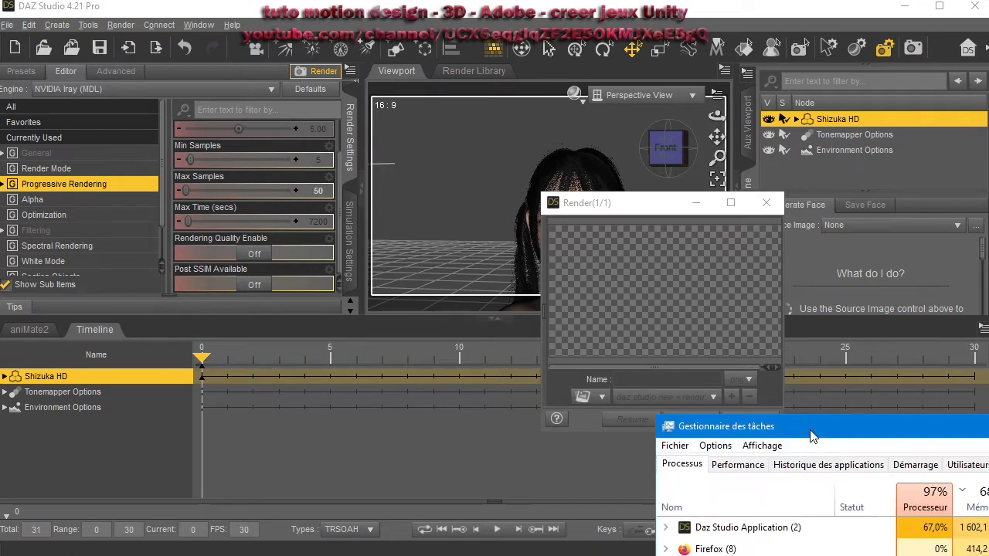
left_click_drag(953, 443, 917, 444)
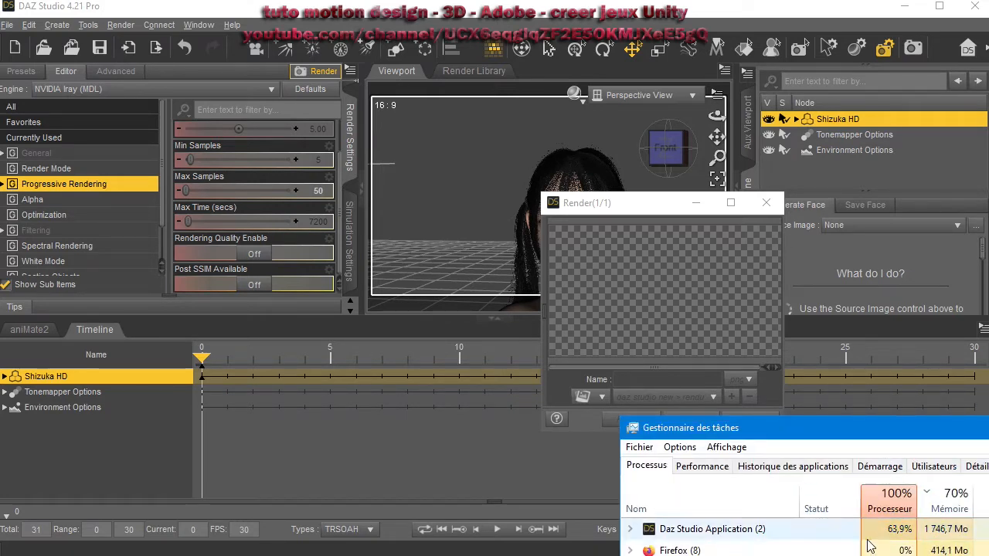
left_click(624, 1)
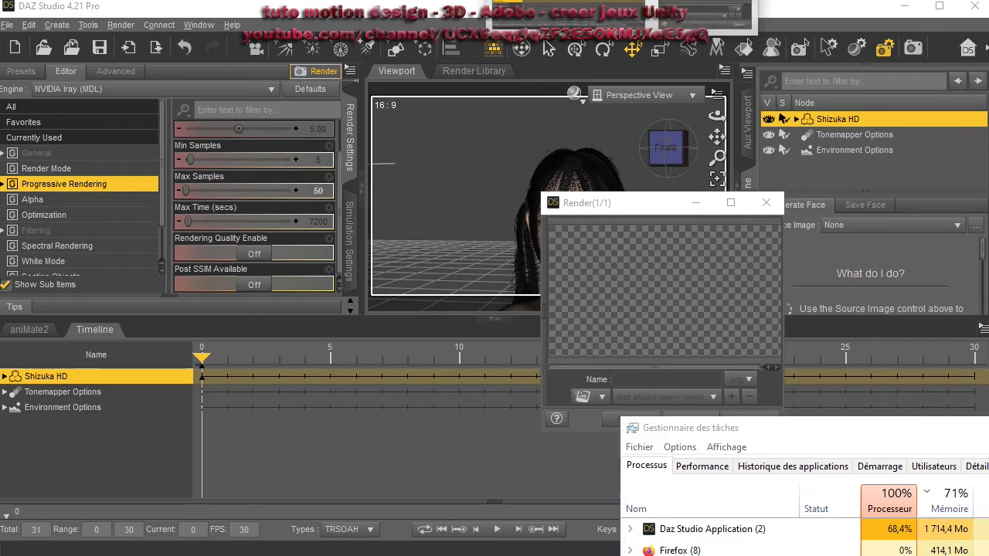
left_click_drag(670, 215, 391, 214)
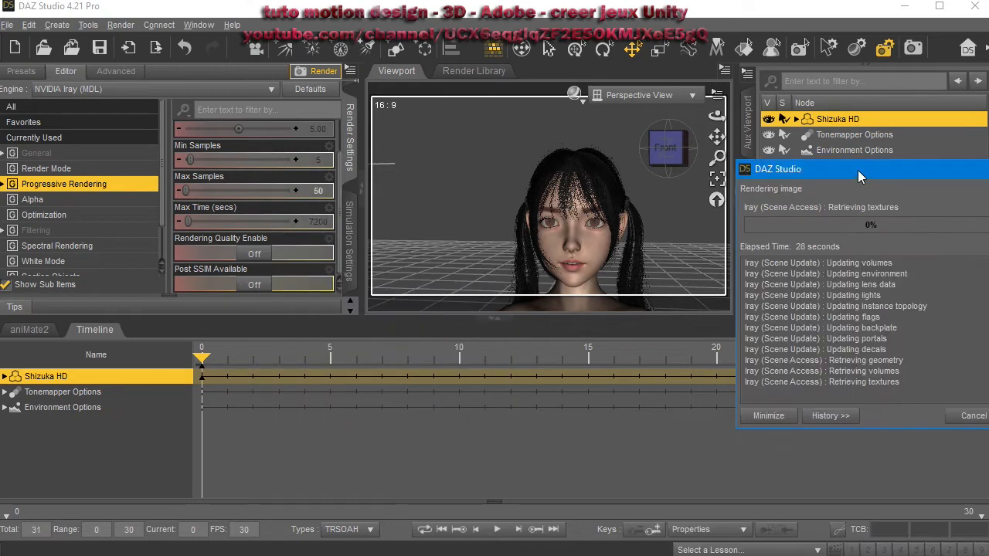
left_click_drag(859, 176, 684, 192)
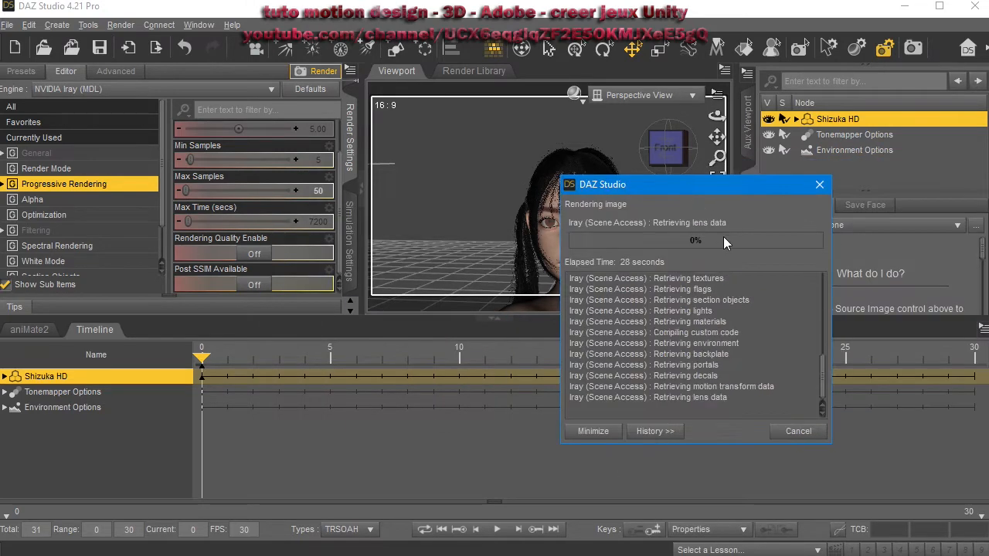
left_click_drag(619, 191, 708, 197)
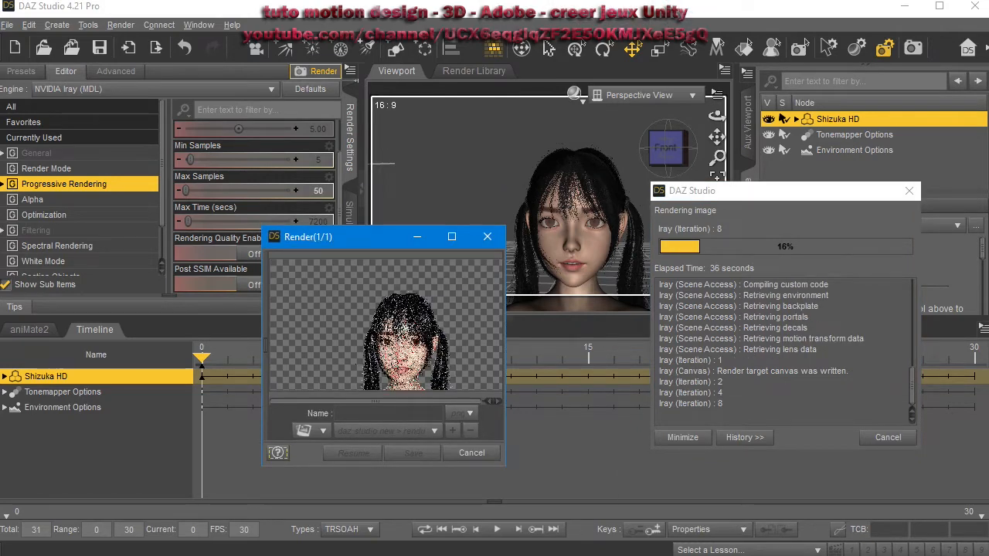
key("ctrl+shift+Escape")
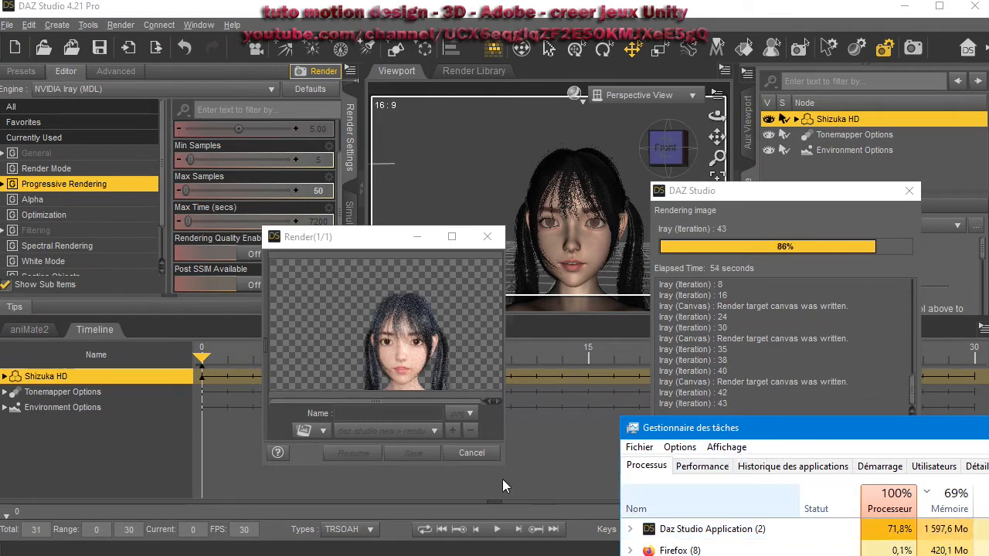
Name the finished render filletuti and save it as a PNG image.
left_click(718, 470)
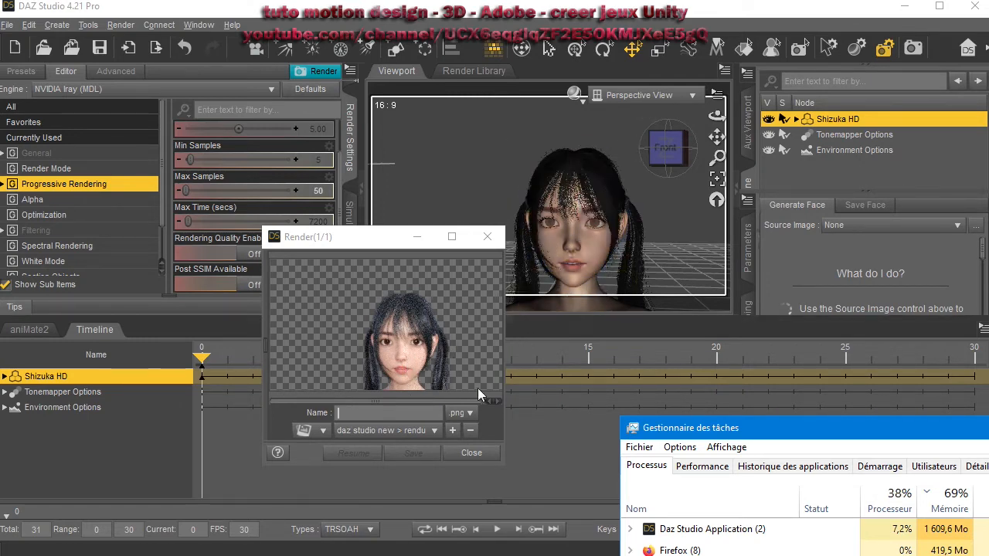
left_click(414, 412)
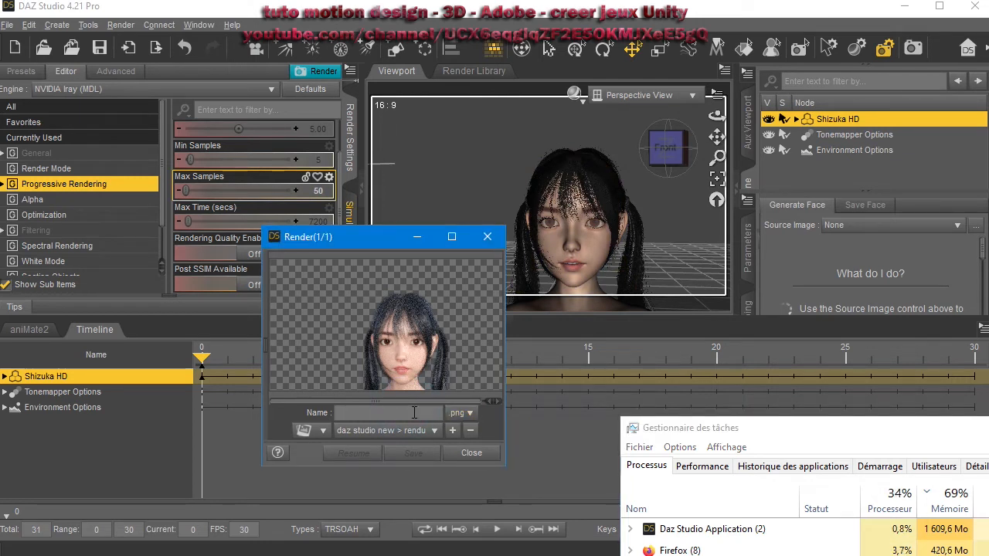
type("r")
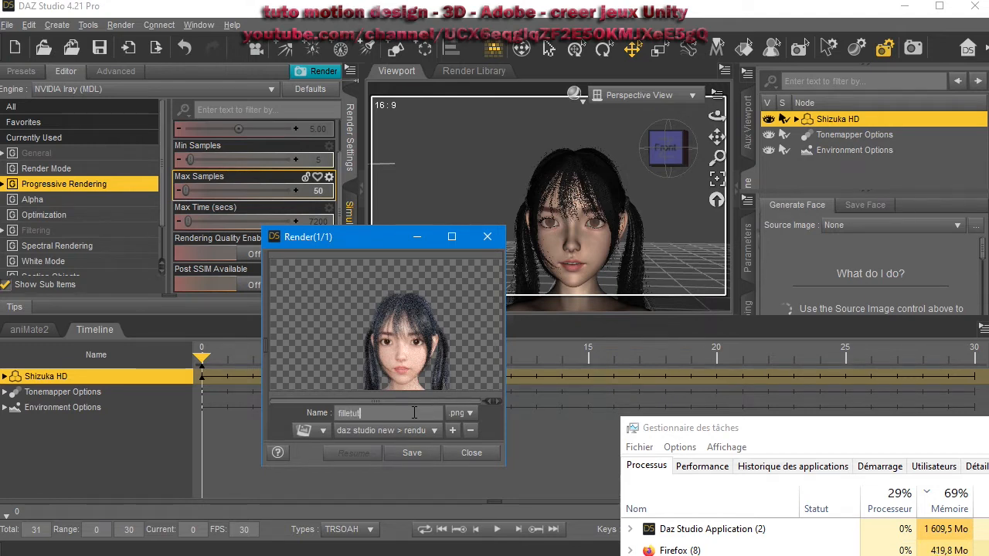
key("Return")
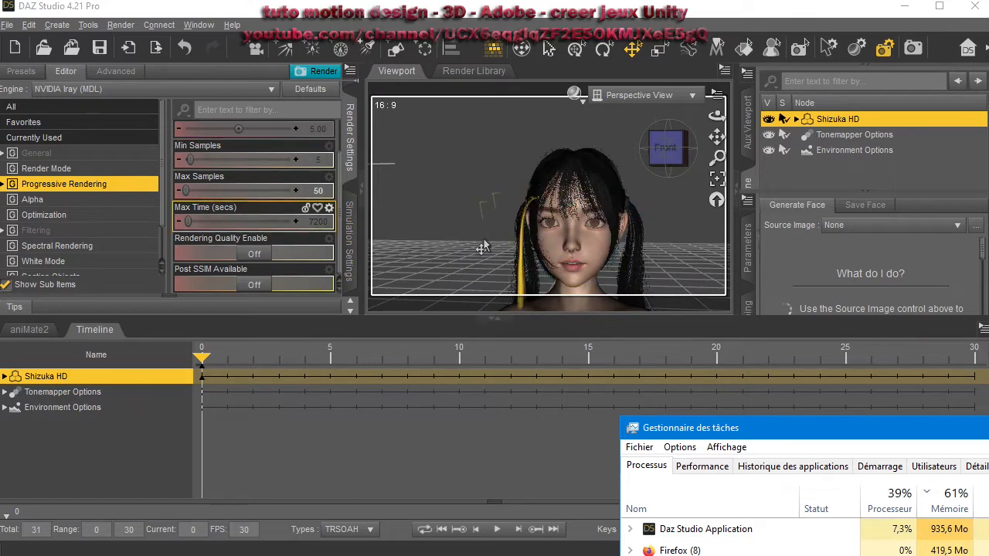
Orbit the viewport to view the character from behind.
middle_click_drag(480, 251, 386, 248)
right_click_drag(526, 259, 506, 210)
middle_click_drag(615, 264, 694, 224)
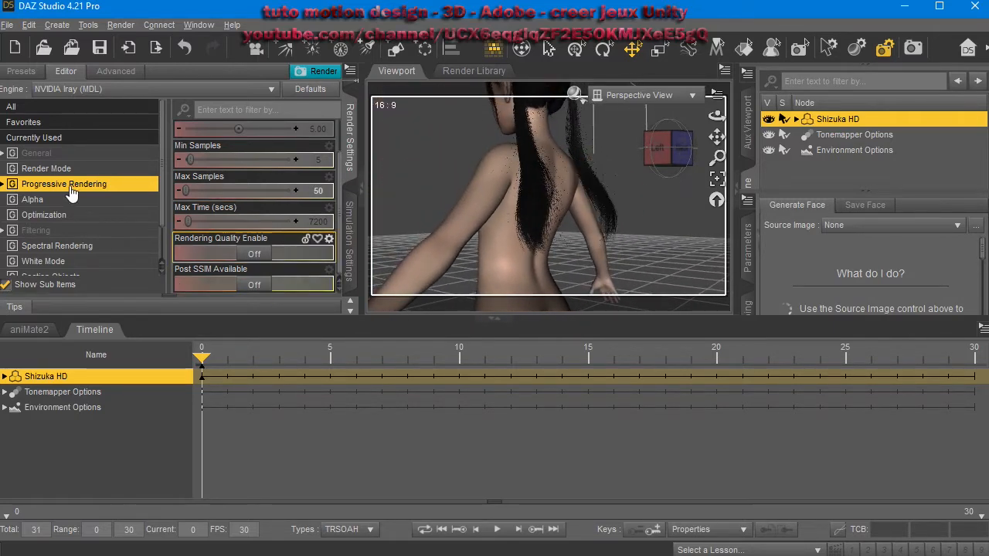
Return to the Content Library and expand the mio folder and its People subfolder.
left_click(349, 153)
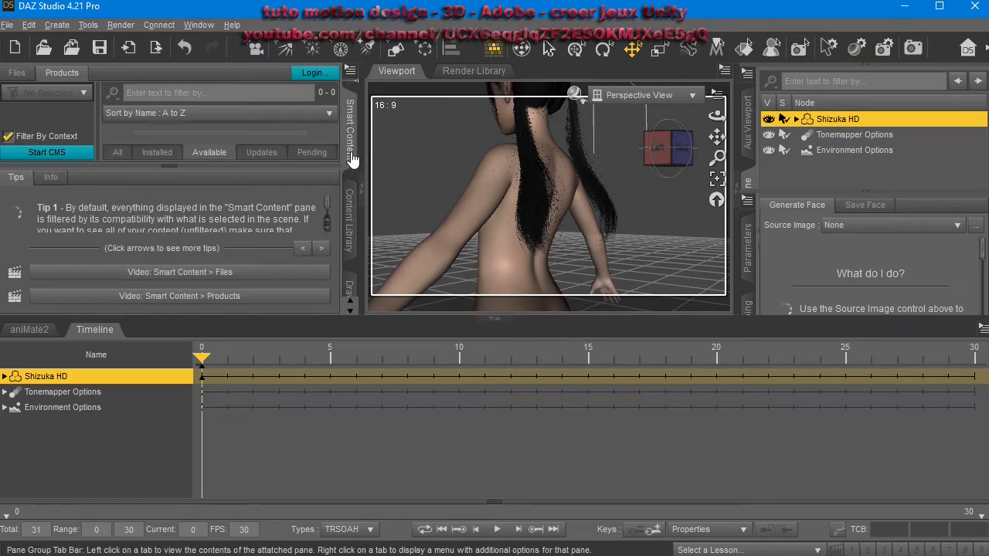
left_click(347, 246)
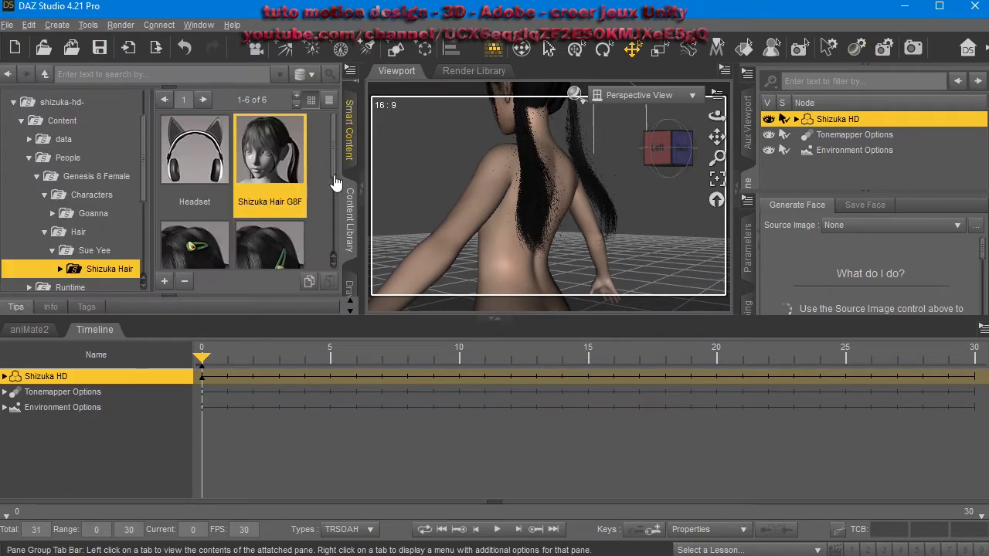
scroll(95, 260, "down", 1)
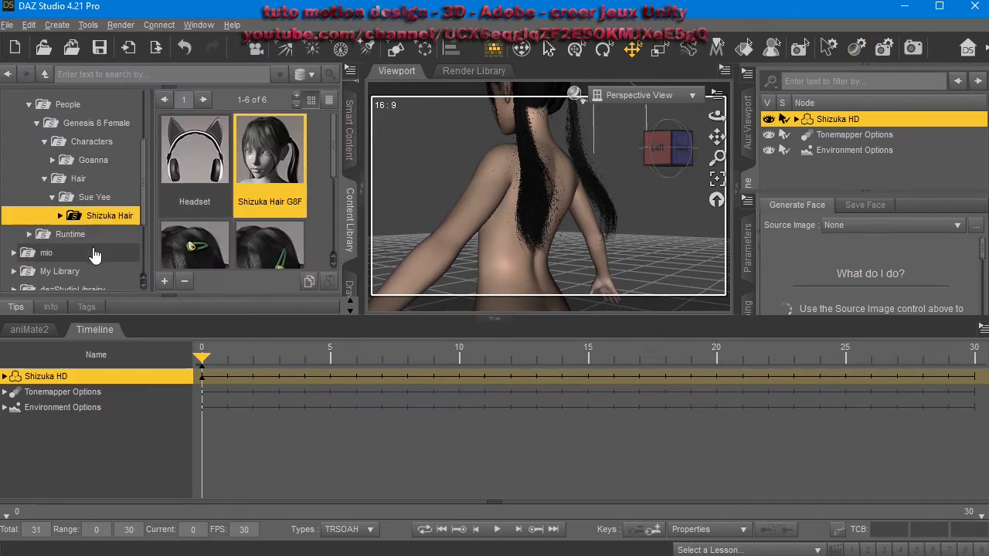
scroll(85, 251, "down", 2)
scroll(62, 231, "up", 1)
scroll(38, 209, "down", 1)
scroll(34, 217, "up", 1)
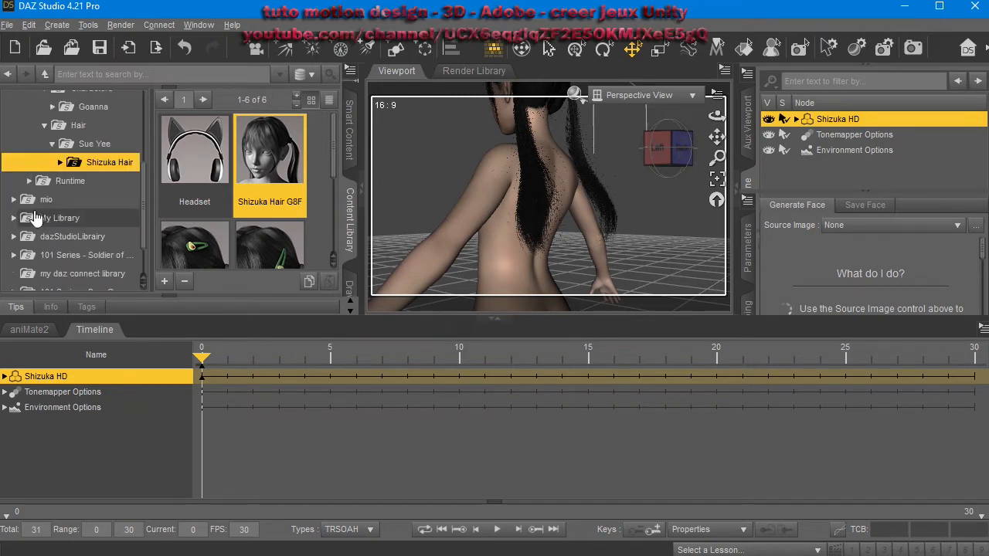
left_click(13, 199)
left_click(60, 217)
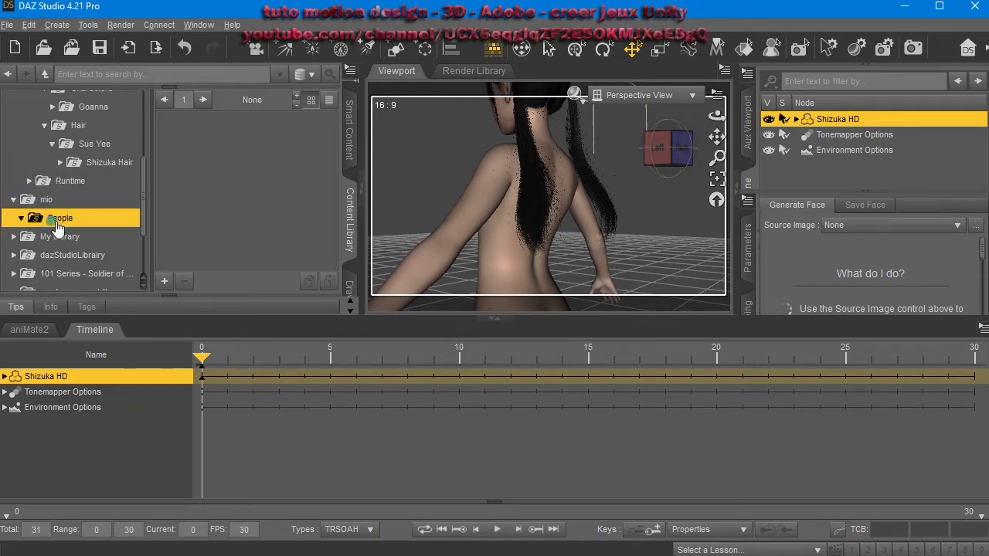
Browse My Library > People > Genesis 8 Female > Characters in the content library.
left_click(77, 237)
scroll(77, 232, "down", 3)
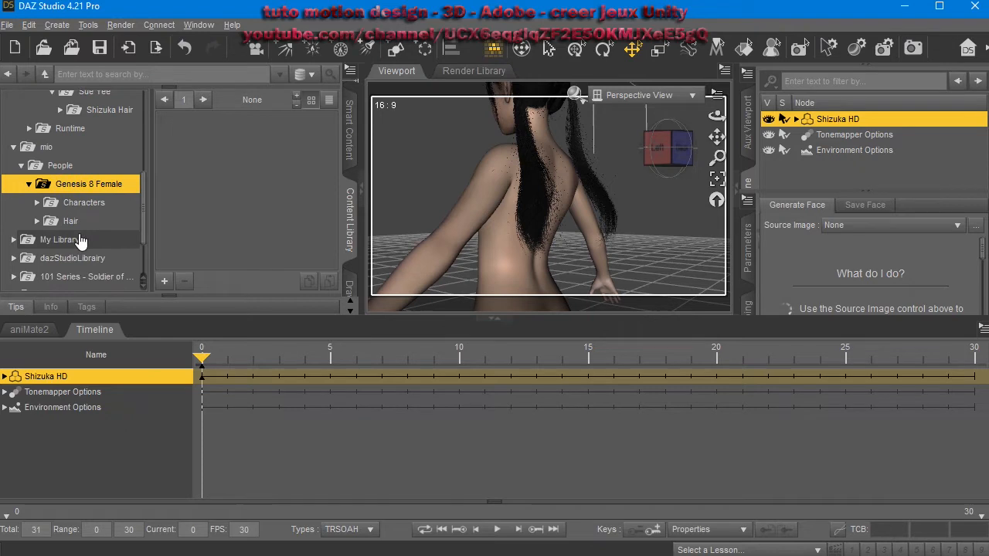
left_click(69, 186)
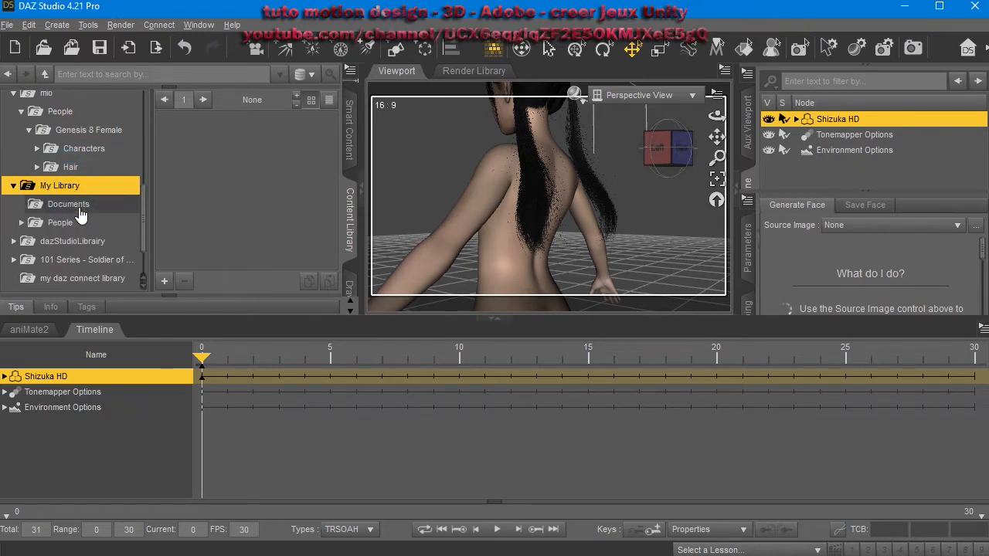
left_click(76, 222)
scroll(85, 232, "down", 2)
left_click(111, 189)
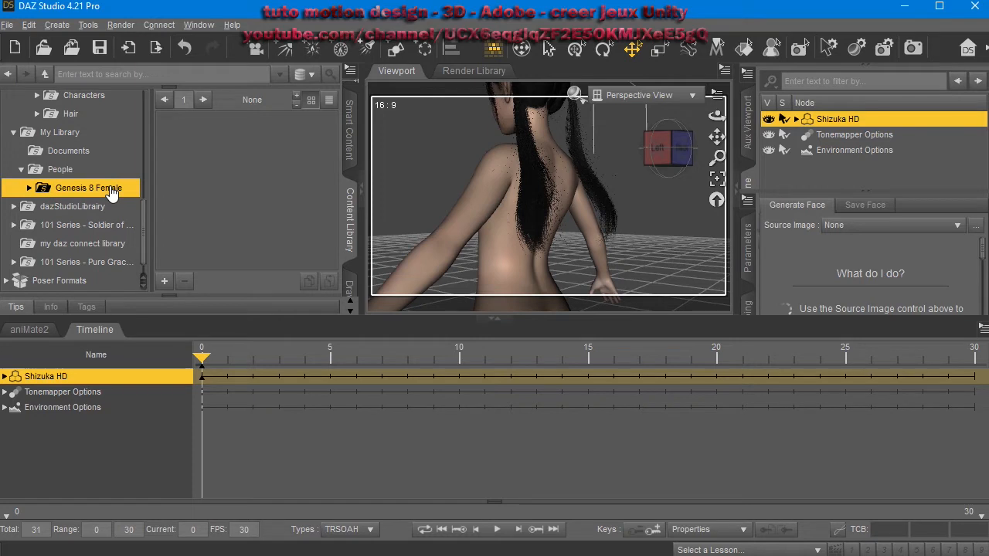
left_click(97, 208)
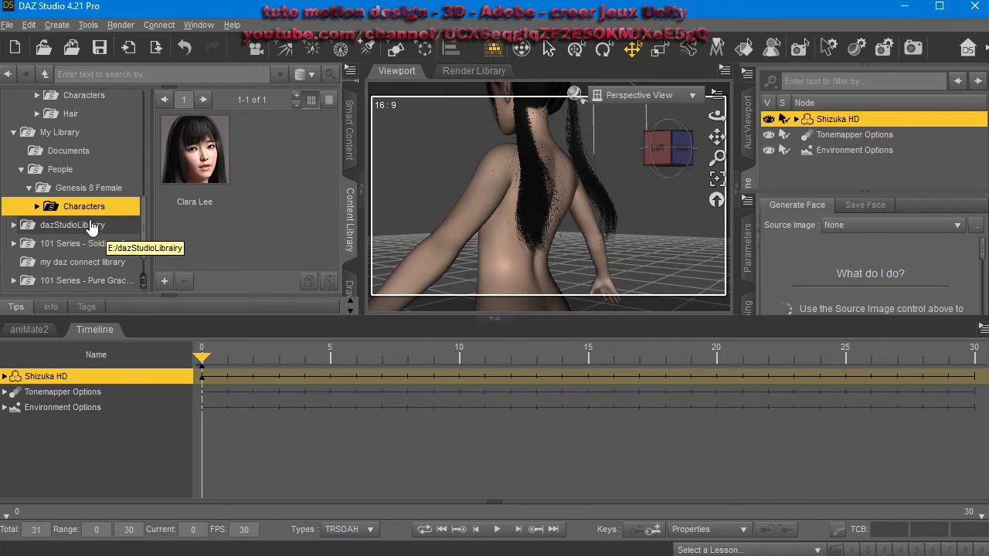
Browse the dazStudioLibrary folder and its 101 Series subfolders in the content library.
left_click(77, 225)
scroll(69, 209, "down", 1)
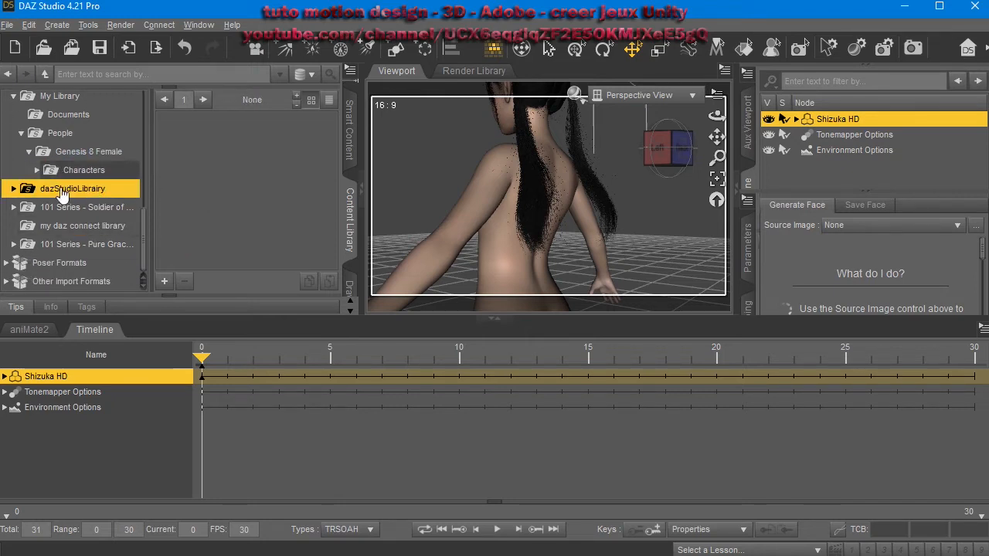
double_click(62, 192)
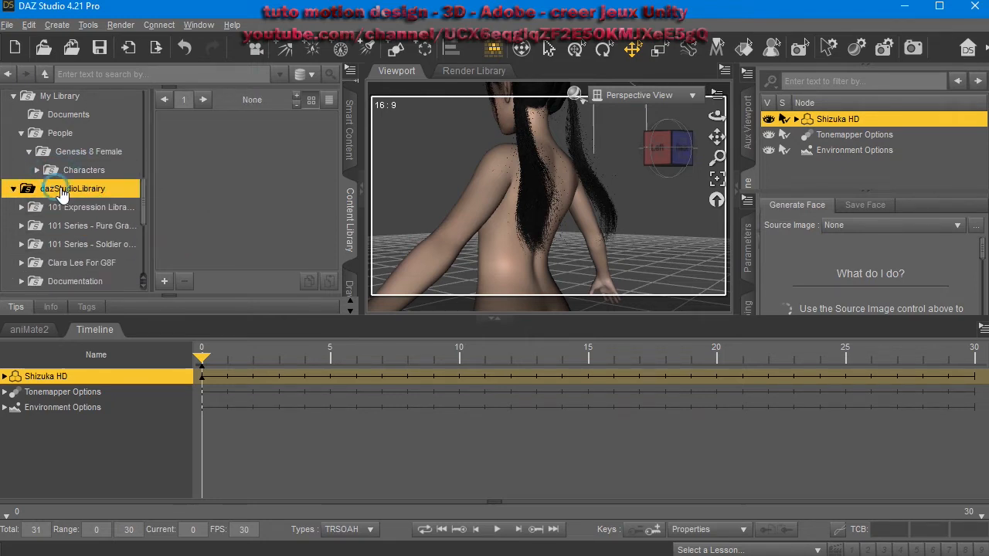
left_click(92, 226)
scroll(91, 232, "down", 6)
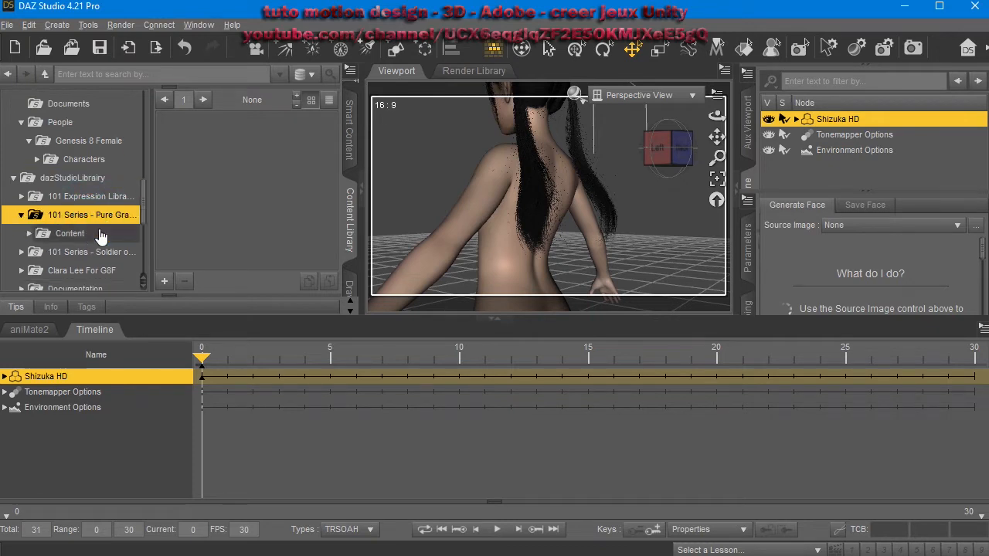
scroll(91, 232, "down", 3)
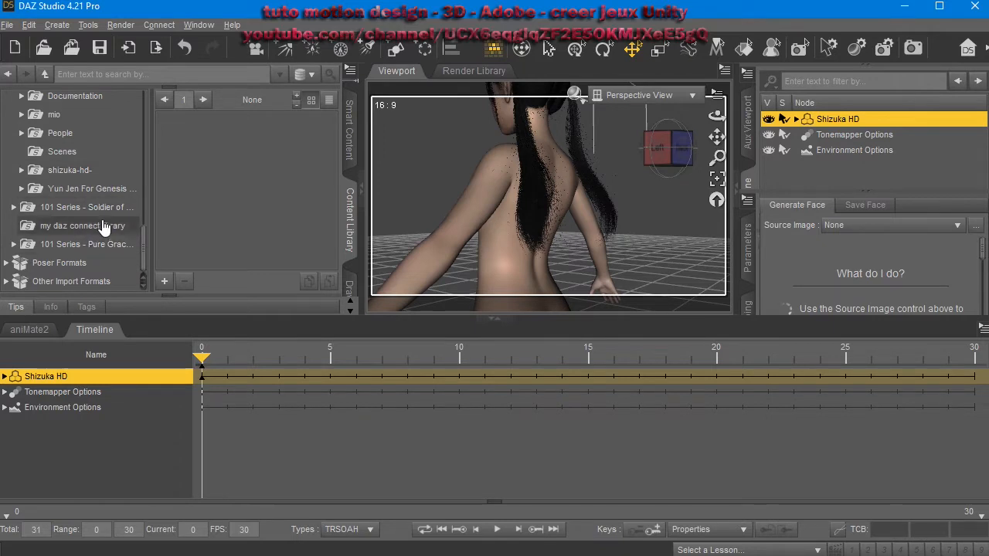
scroll(103, 220, "up", 8)
scroll(99, 209, "up", 10)
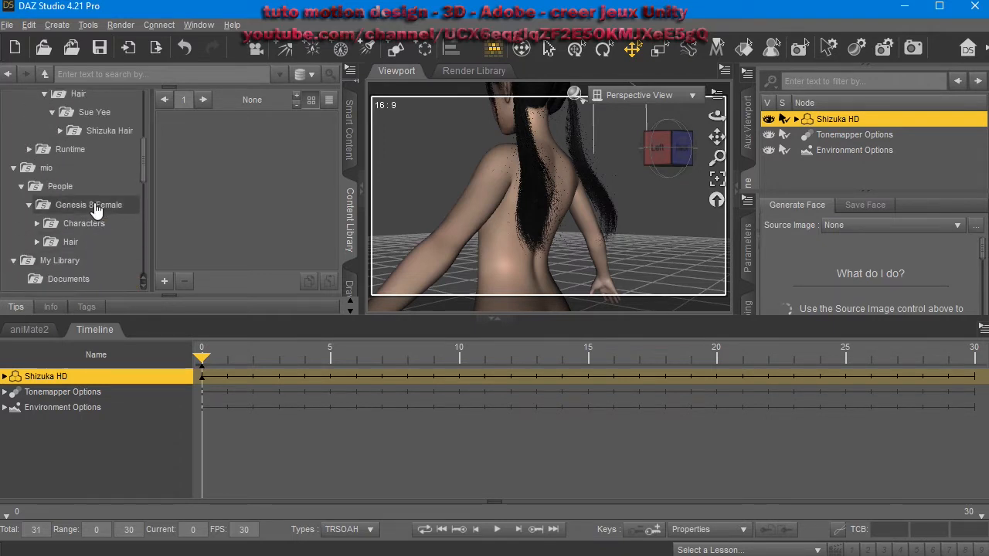
Load the AJC College Times tank top from Genesis 8 Female > Clothing > AJC onto the character.
left_click(84, 204)
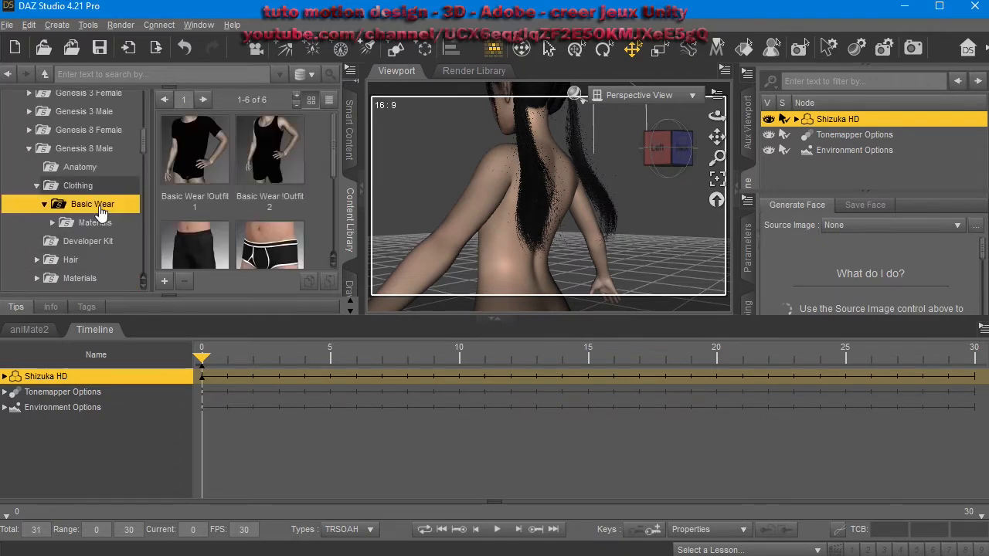
left_click(29, 148)
left_click(82, 131)
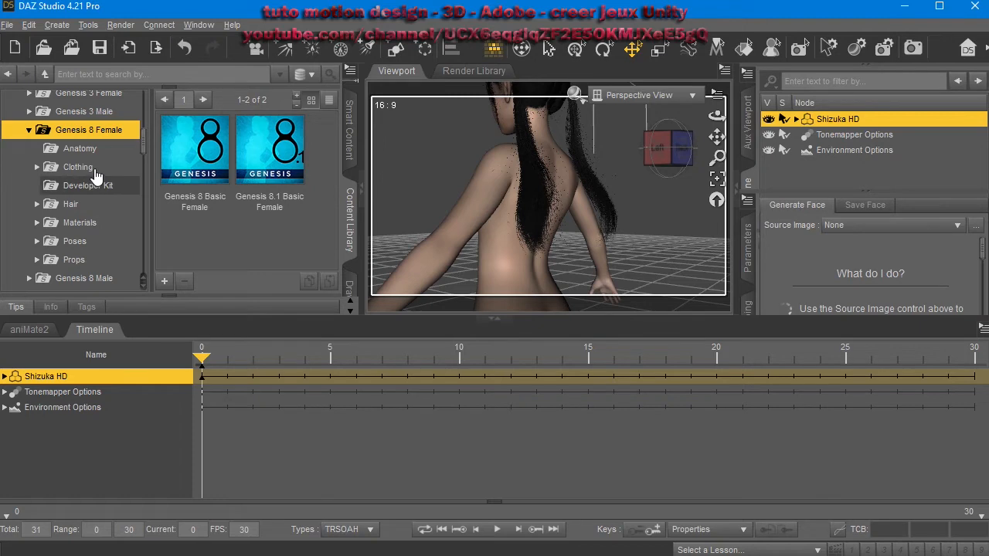
left_click(93, 170)
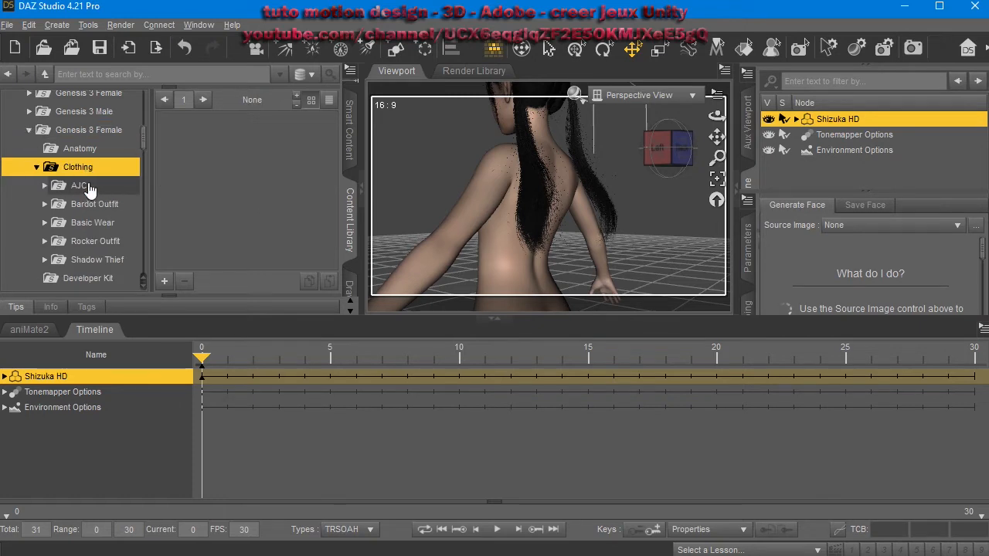
left_click(85, 185)
left_click(100, 205)
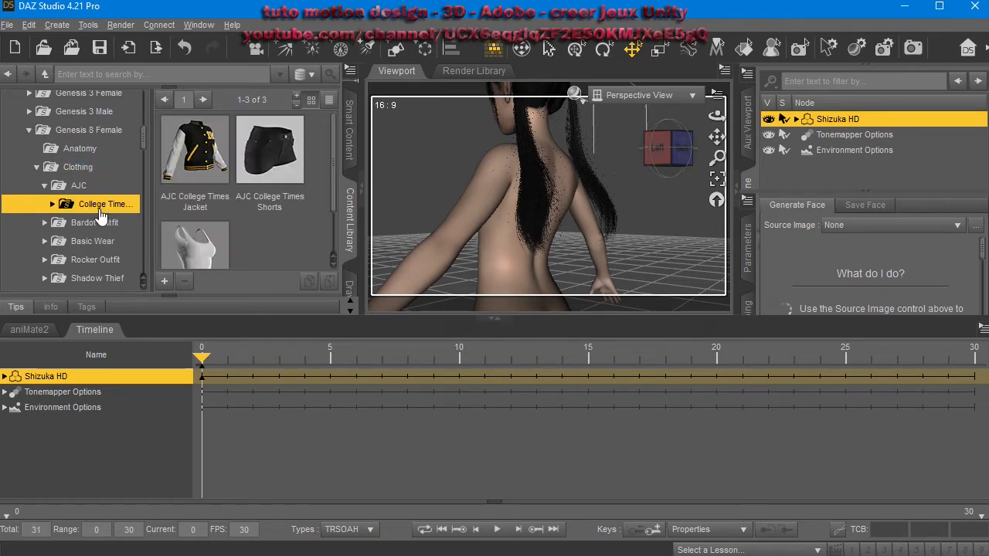
double_click(194, 247)
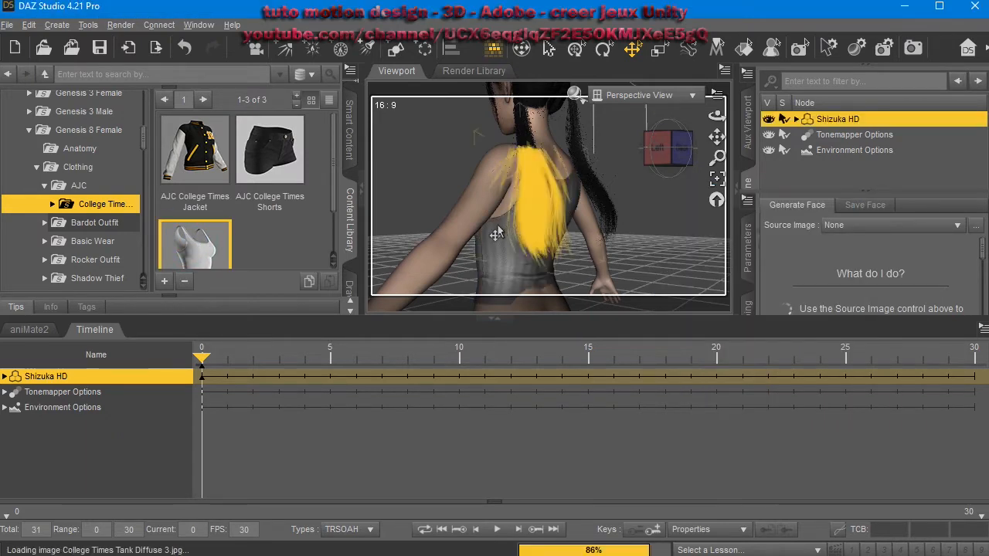
middle_click_drag(466, 270, 626, 273)
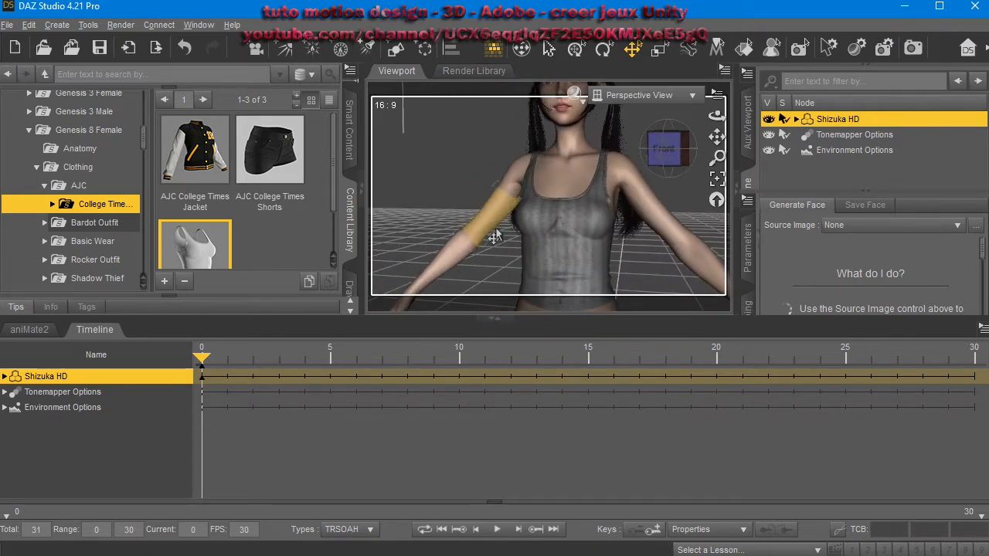
middle_click_drag(568, 266, 564, 224)
middle_click_drag(380, 263, 380, 274)
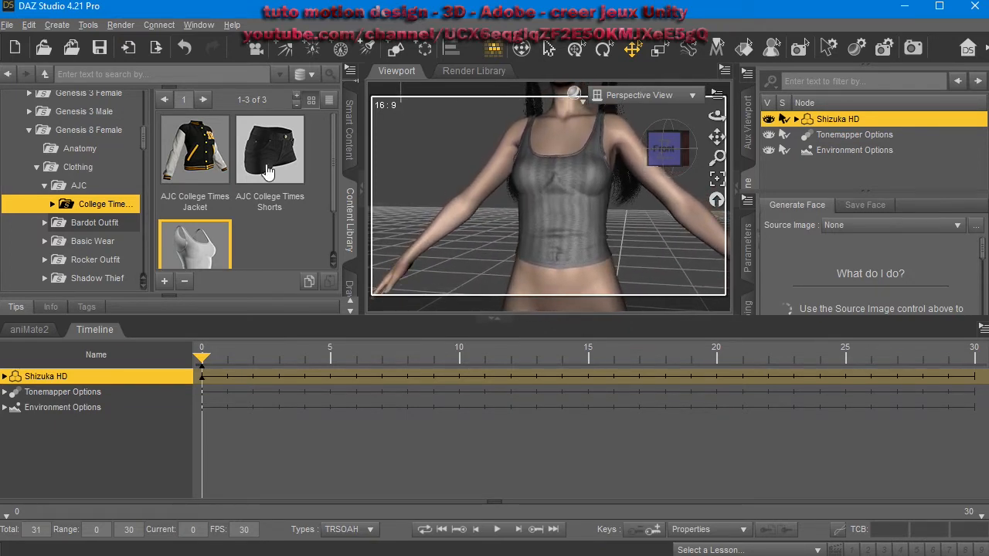
Browse the Bardot Outfit, Basic Wear, Rocker Outfit and Shadow Thief folders and load the Shadow Thief Panties.
left_click(91, 222)
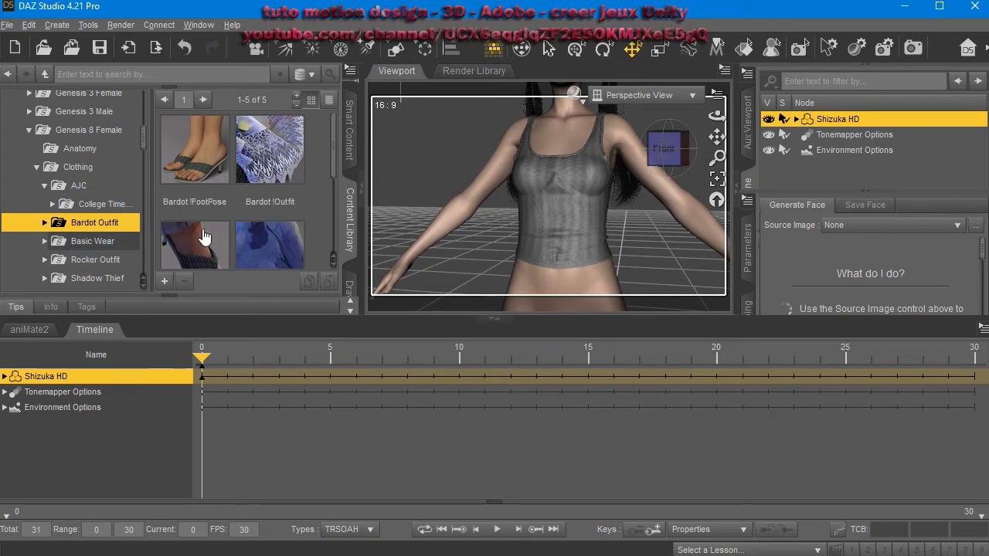
scroll(204, 237, "down", 2)
left_click(93, 241)
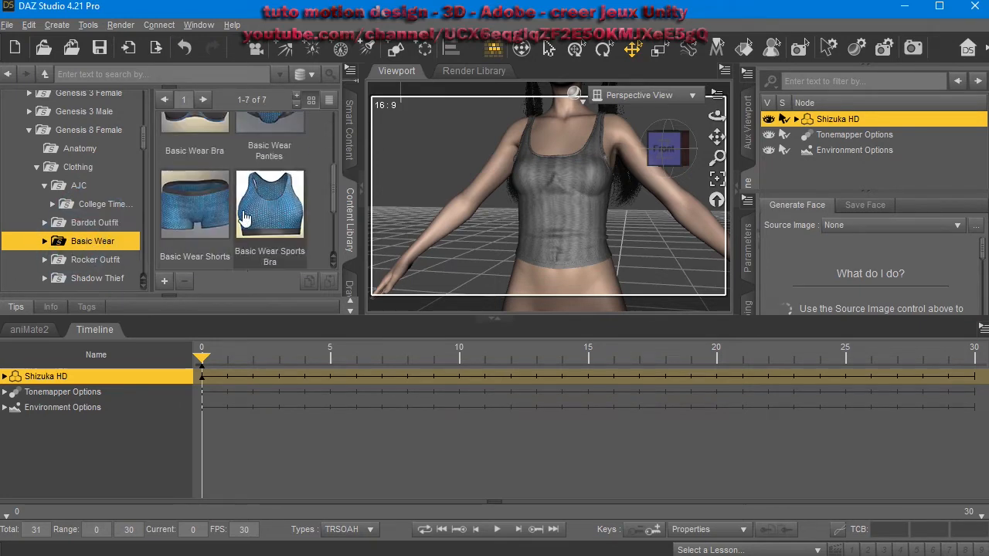
scroll(244, 219, "down", 2)
scroll(245, 216, "up", 5)
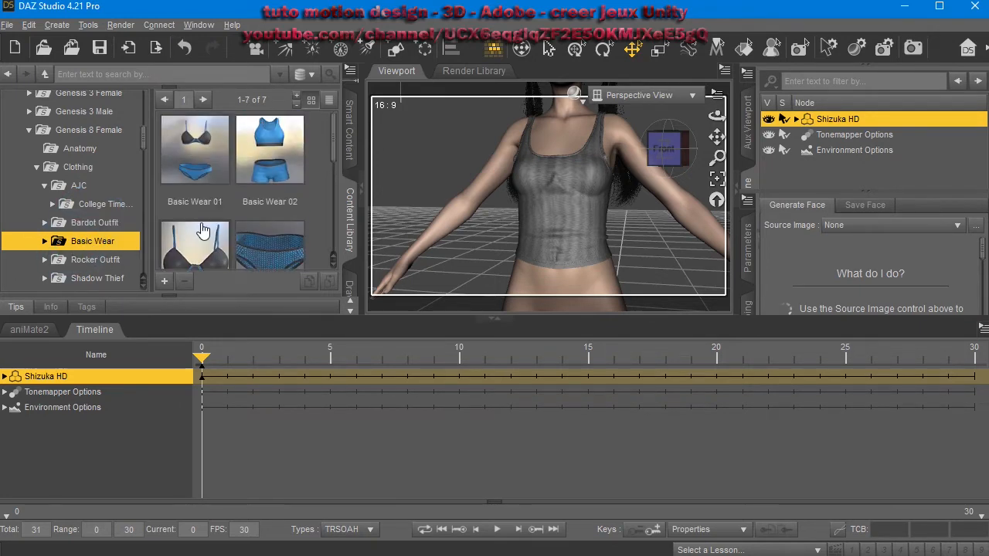
scroll(202, 231, "down", 2)
left_click(94, 259)
scroll(101, 247, "down", 3)
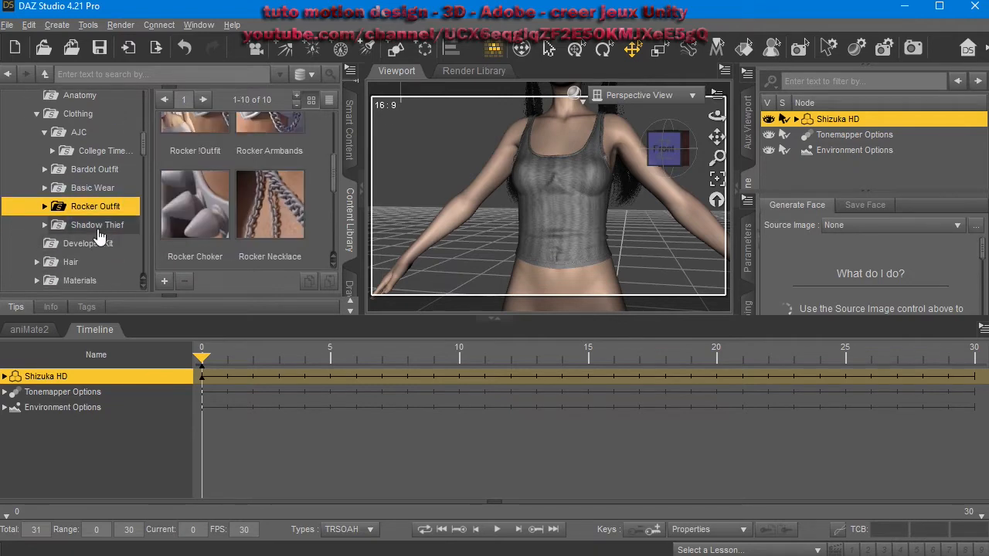
left_click(98, 230)
double_click(195, 202)
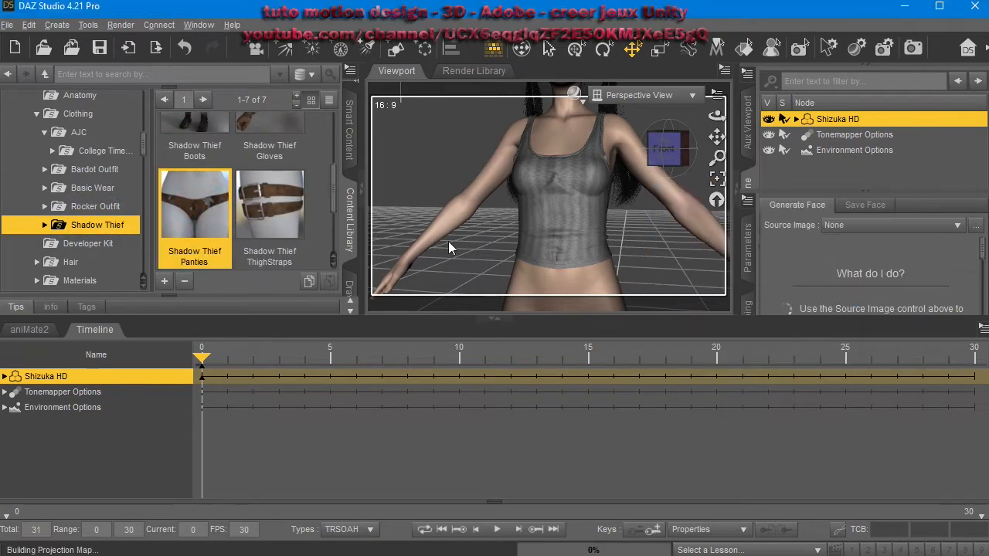
Orbit around the character to inspect the loaded clothing.
scroll(646, 272, "down", 2)
middle_click_drag(647, 271, 629, 125)
middle_click_drag(617, 291, 610, 363)
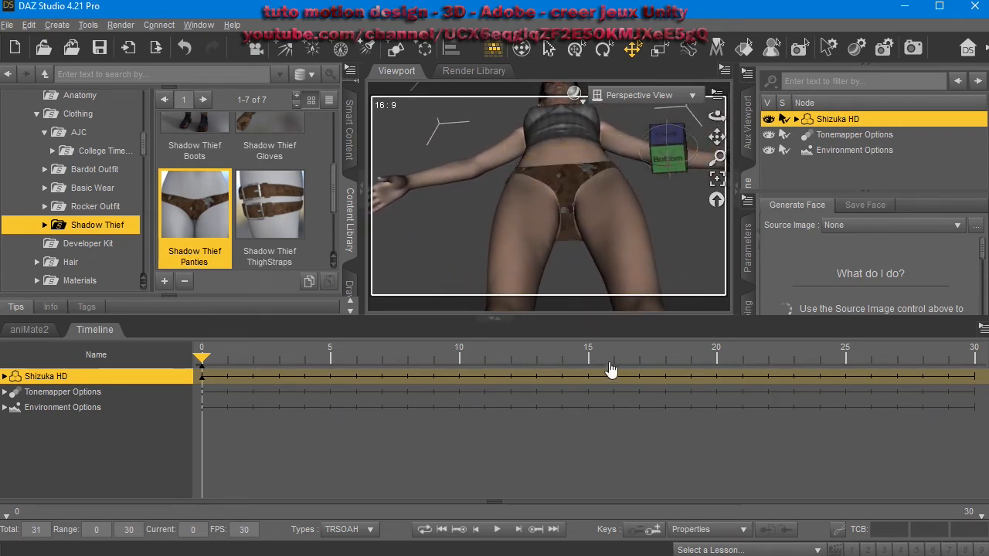
mouse_move(679, 232)
middle_mouse_down()
mouse_move(656, 256)
mouse_move(678, 231)
middle_mouse_up()
middle_click_drag(580, 176, 585, 316)
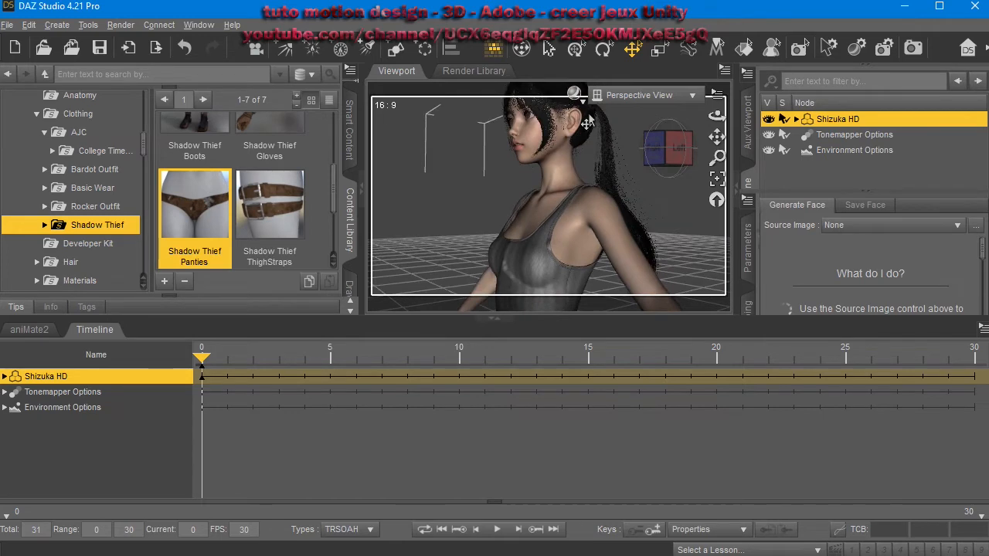
middle_click_drag(567, 166, 645, 178)
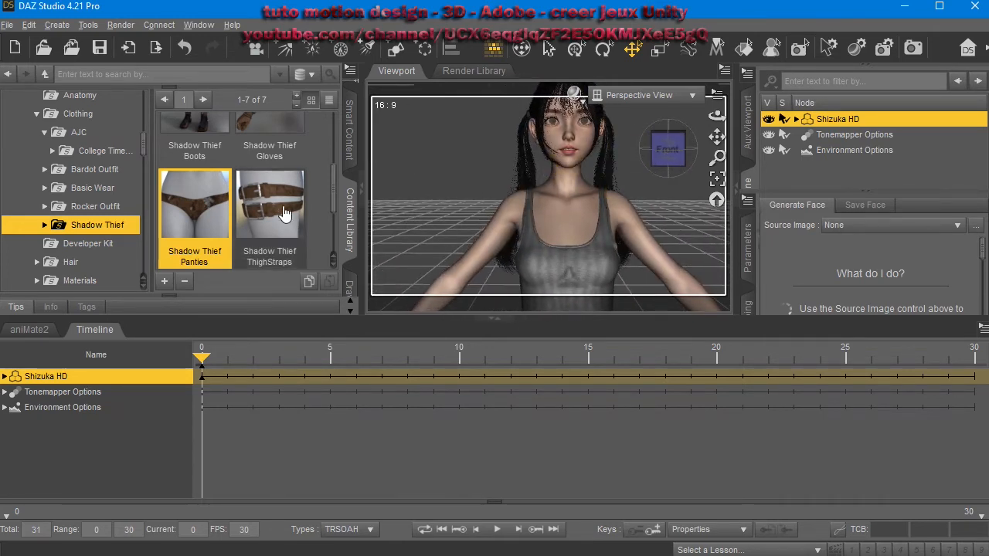
Open the Rocker Outfit clothing folder and load the Rocker Choker onto the character.
scroll(255, 222, "up", 3)
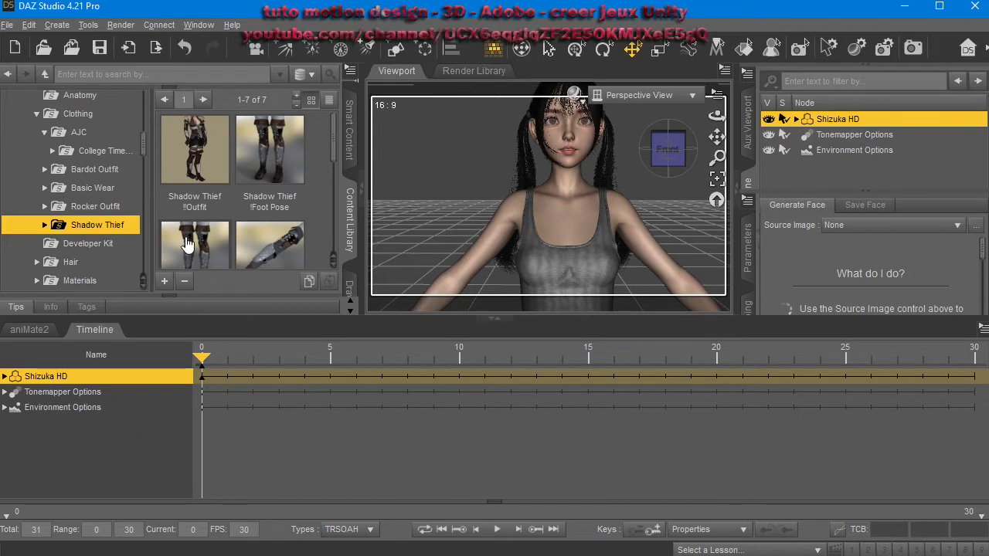
left_click(122, 206)
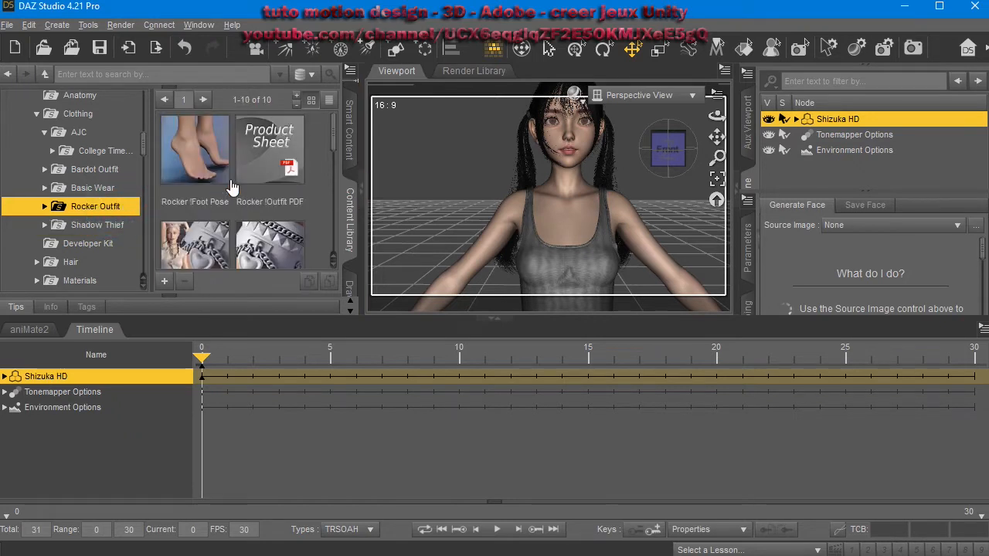
left_click(104, 188)
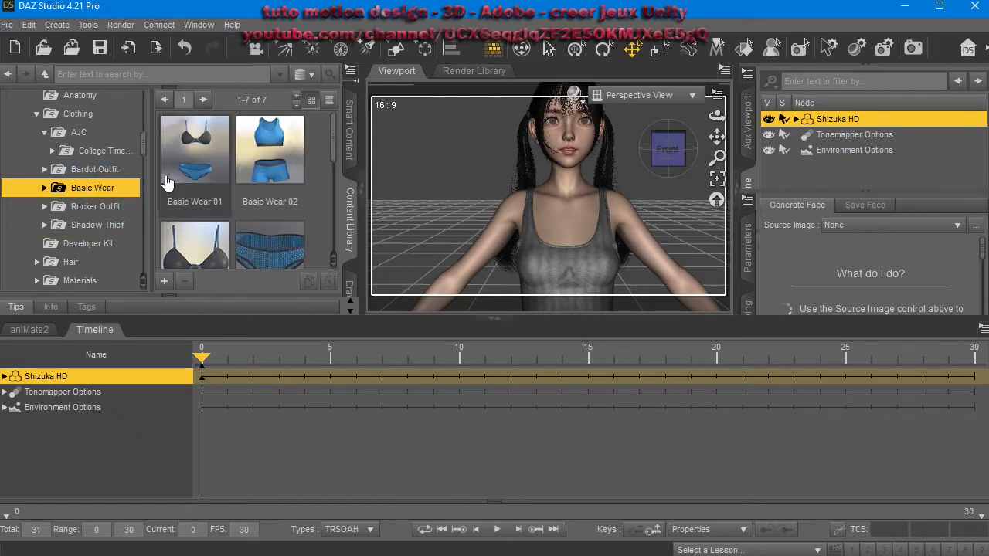
left_click(108, 170)
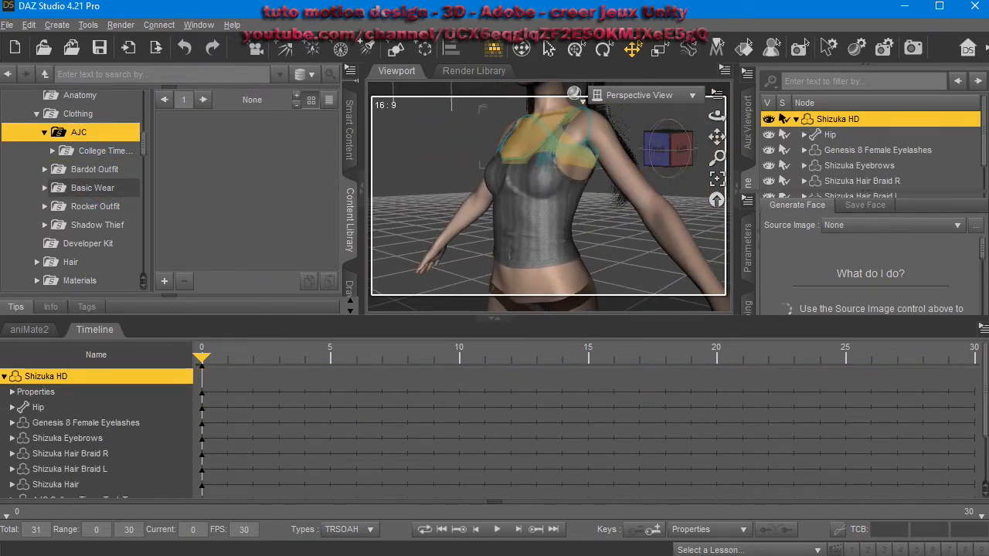
scroll(77, 185, "up", 1)
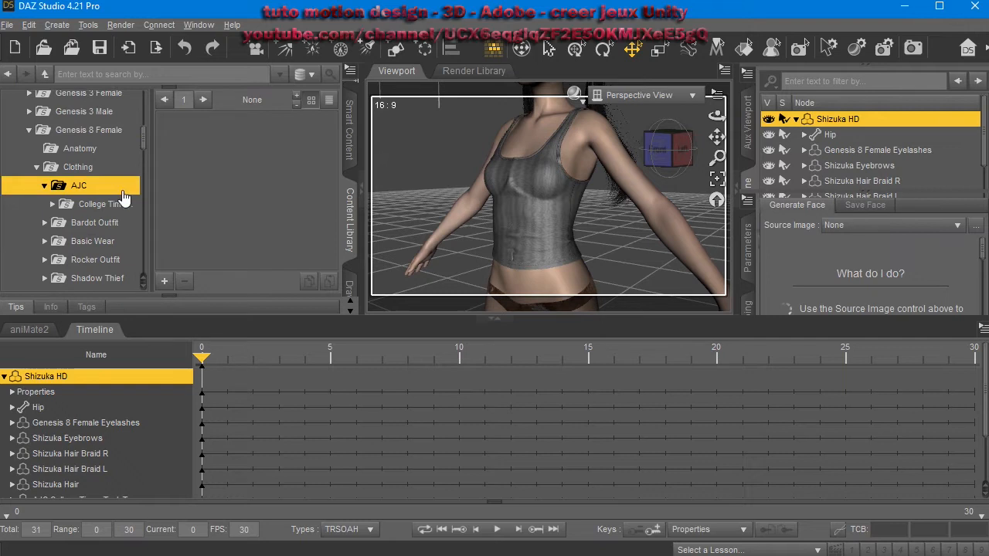
left_click(93, 223)
scroll(97, 212, "down", 1)
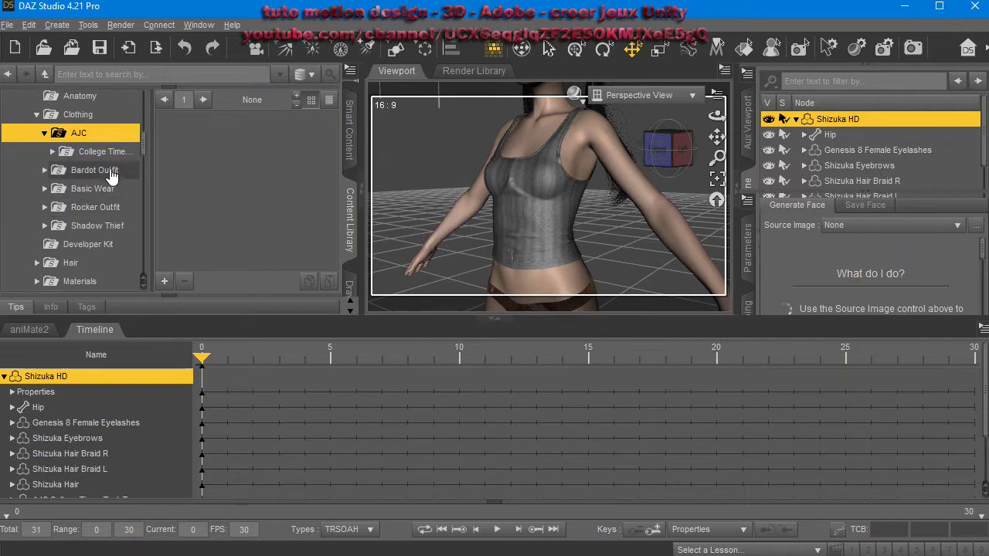
left_click(101, 190)
left_click(100, 207)
scroll(104, 197, "down", 1)
scroll(265, 193, "down", 3)
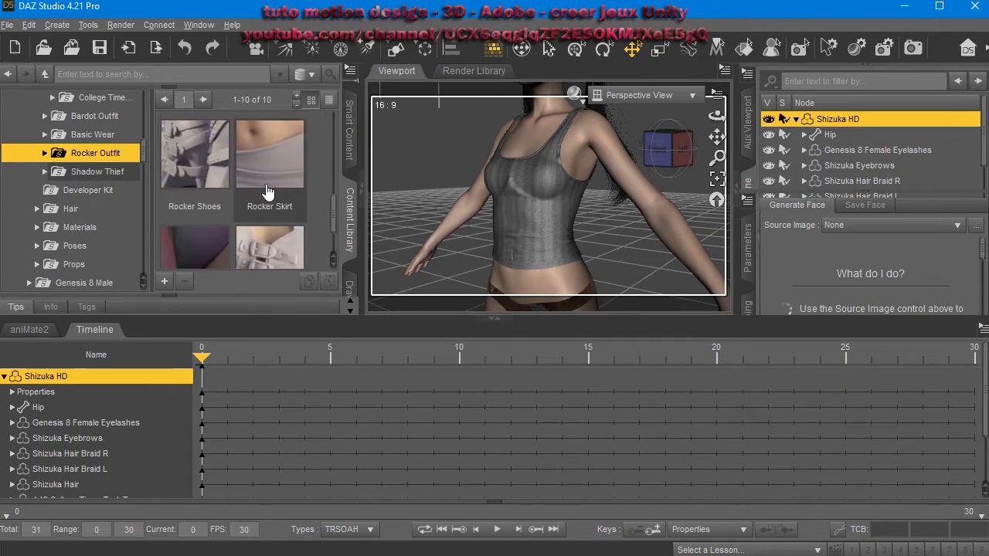
double_click(218, 210)
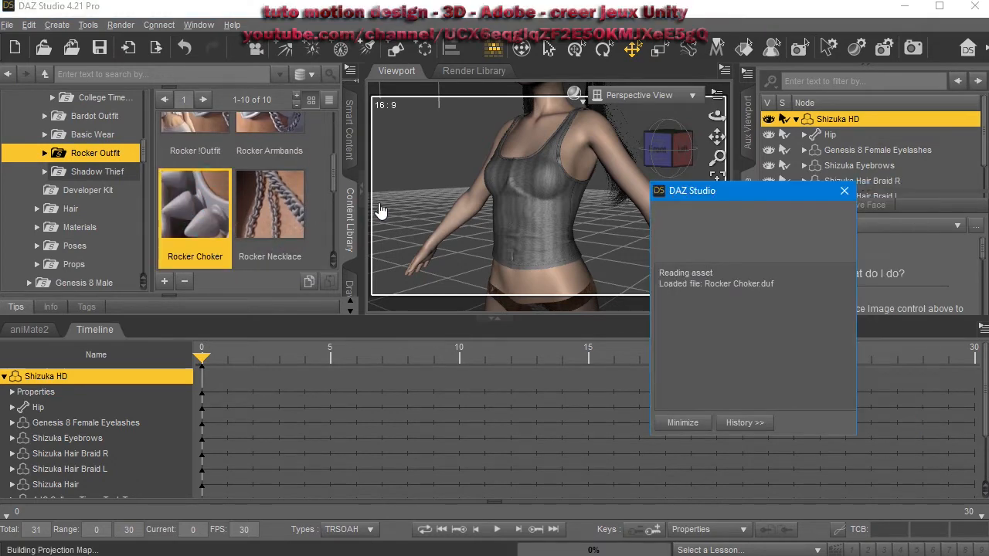
Load the Rocker Necklace from the Rocker Outfit folder onto the character.
middle_click_drag(520, 120, 539, 185)
right_click_drag(537, 188, 244, 178)
double_click(270, 213)
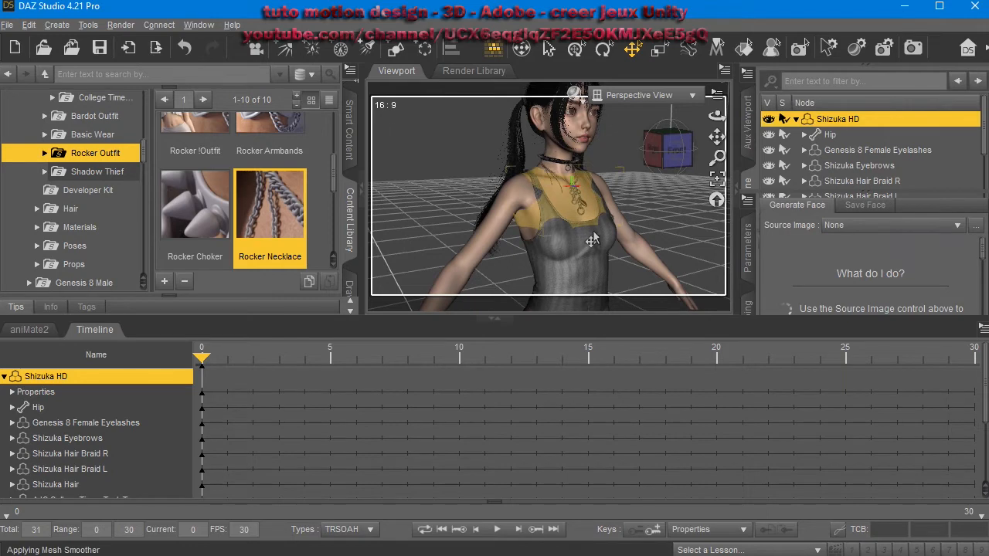
right_click_drag(632, 223, 441, 259)
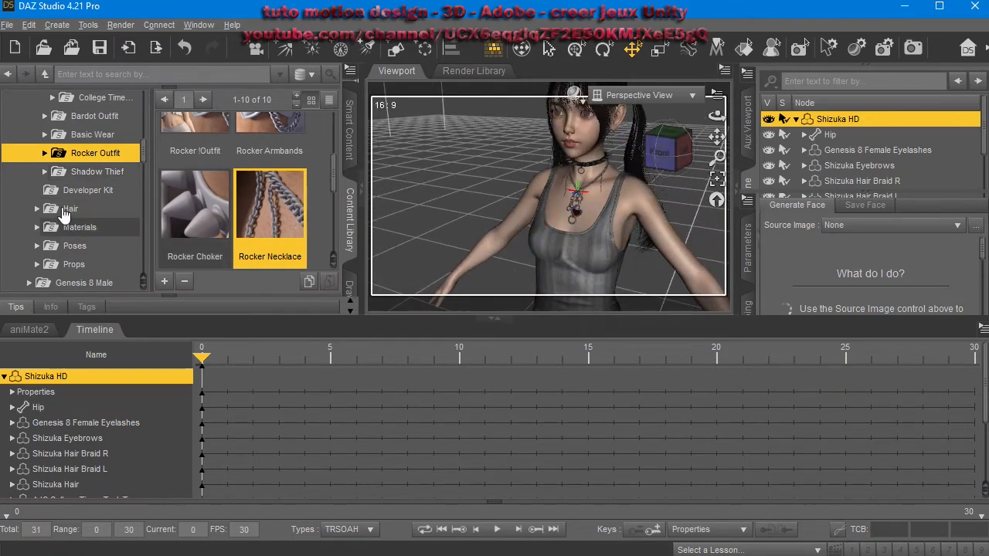
Apply the Base Pose Kneeling B from Genesis 8 Female > Poses > Base Poses to the character.
scroll(69, 214, "down", 1)
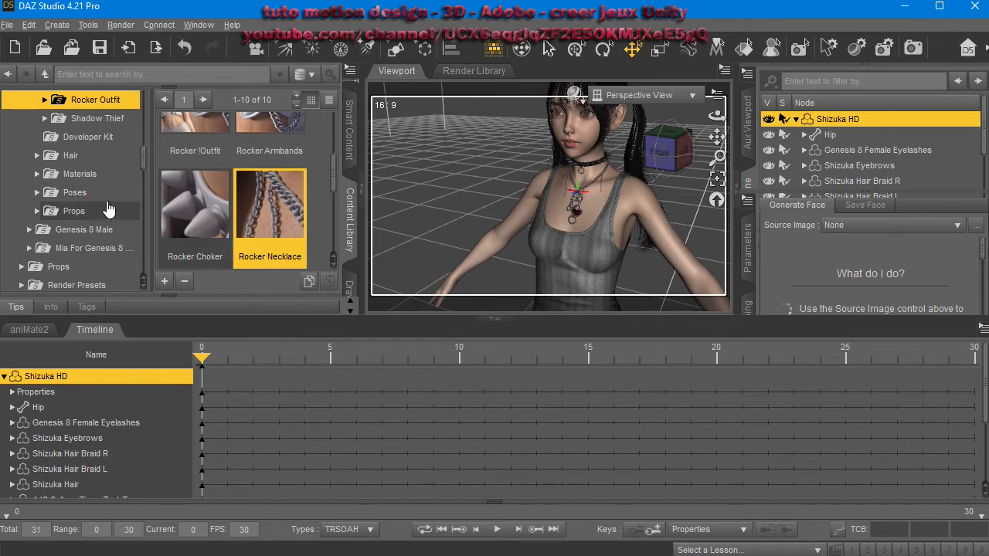
left_click(68, 193)
left_click(91, 211)
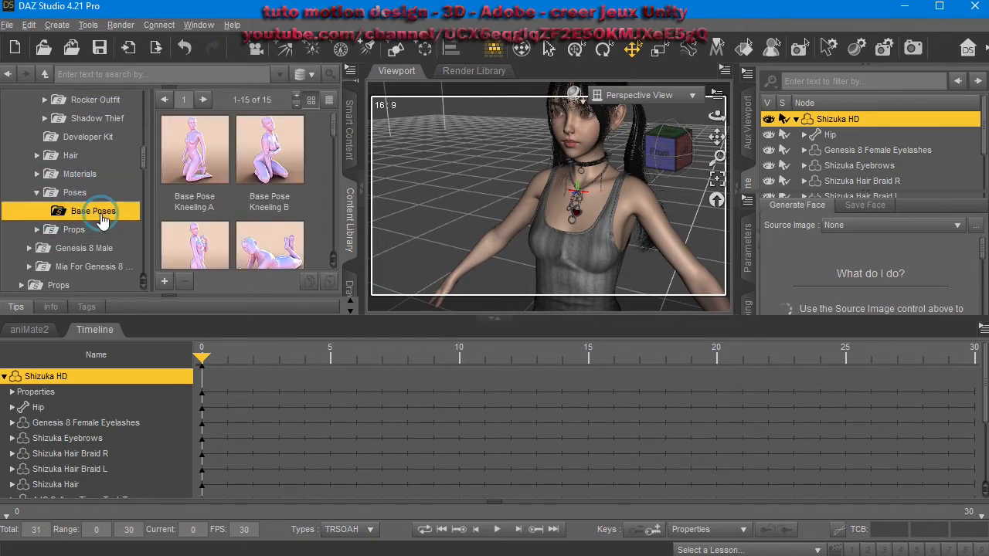
double_click(282, 168)
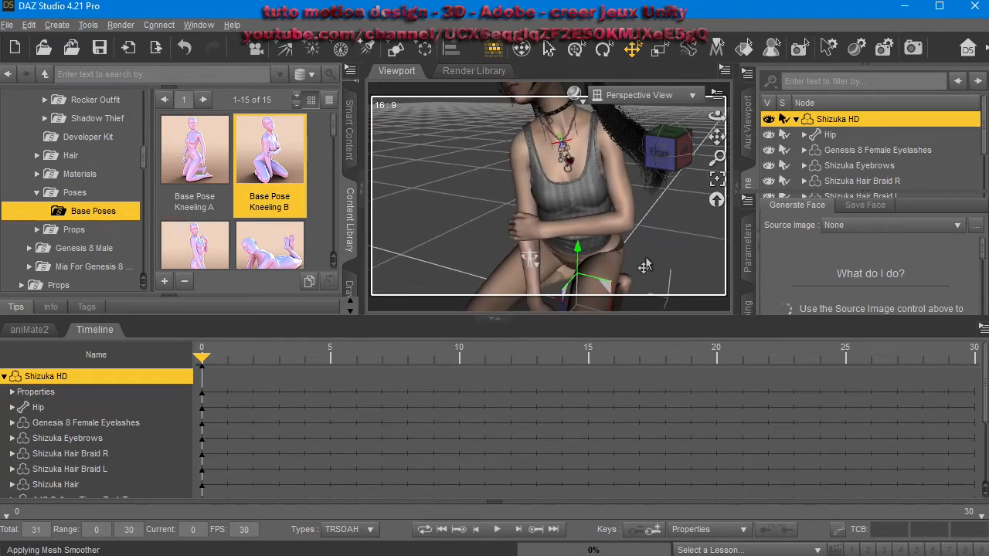
scroll(645, 266, "down", 5)
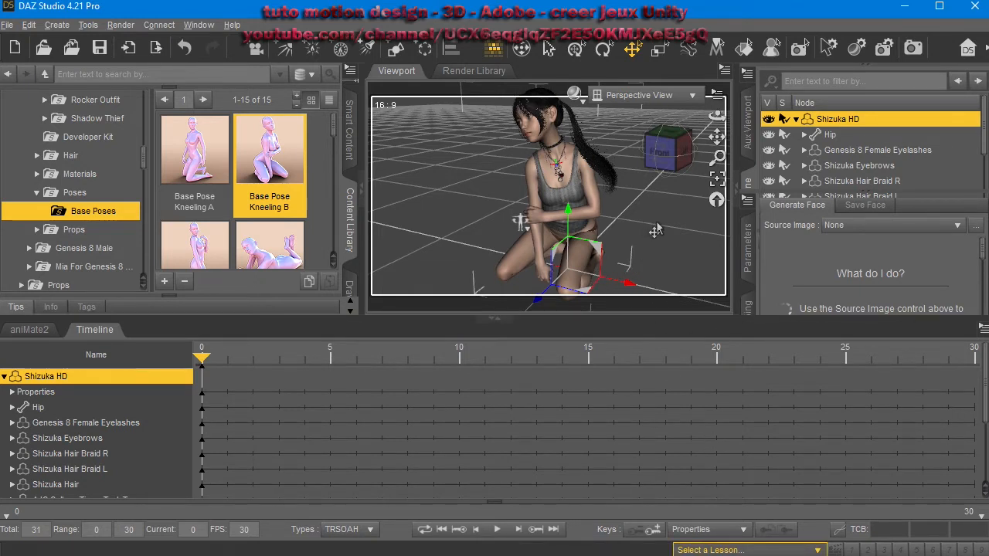
left_click_drag(521, 222, 599, 249, "alt")
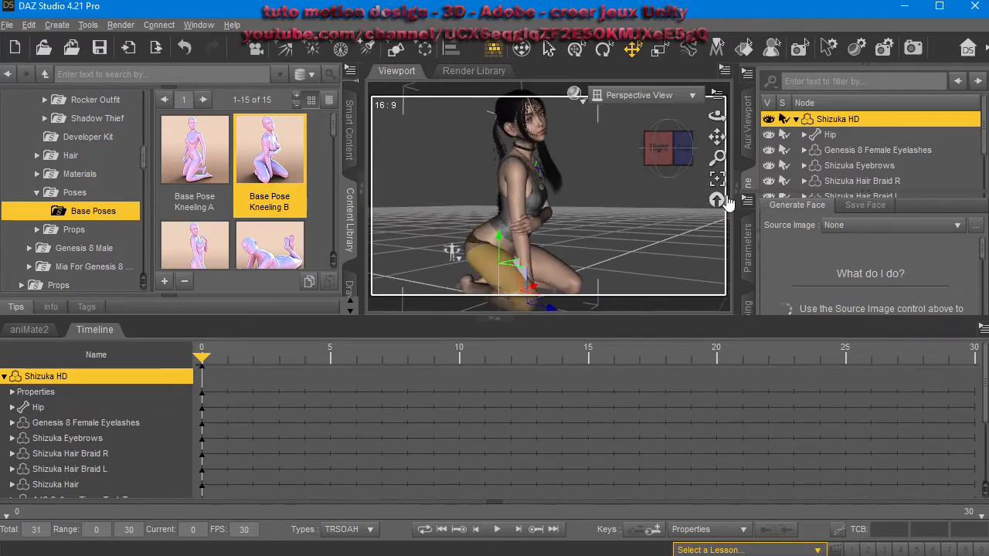
Hide the B25STPanties item on the character in the scene.
scroll(915, 150, "down", 3)
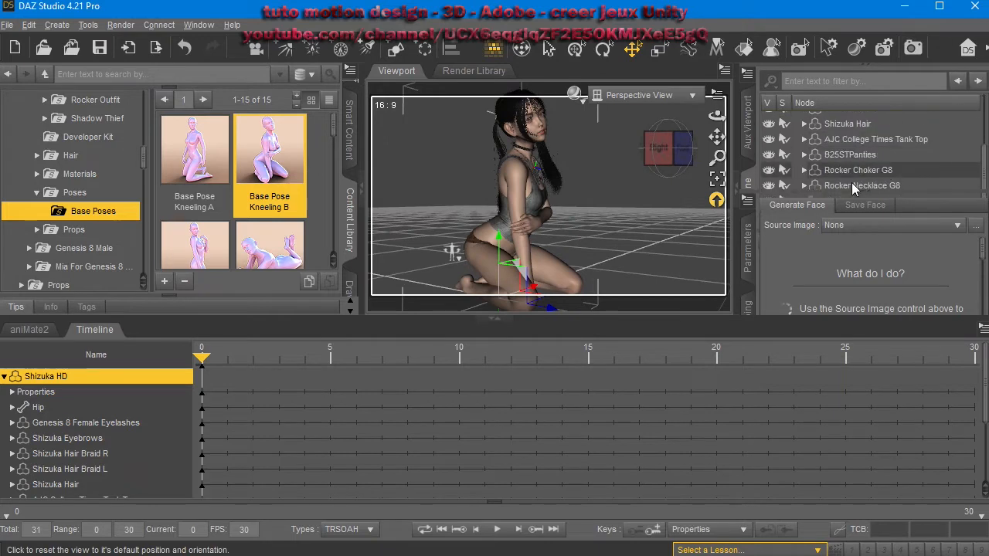
left_click(768, 154)
Select the right thigh and move it inward to adjust the right leg.
middle_click_drag(530, 239, 448, 261)
middle_click_drag(494, 232, 448, 270)
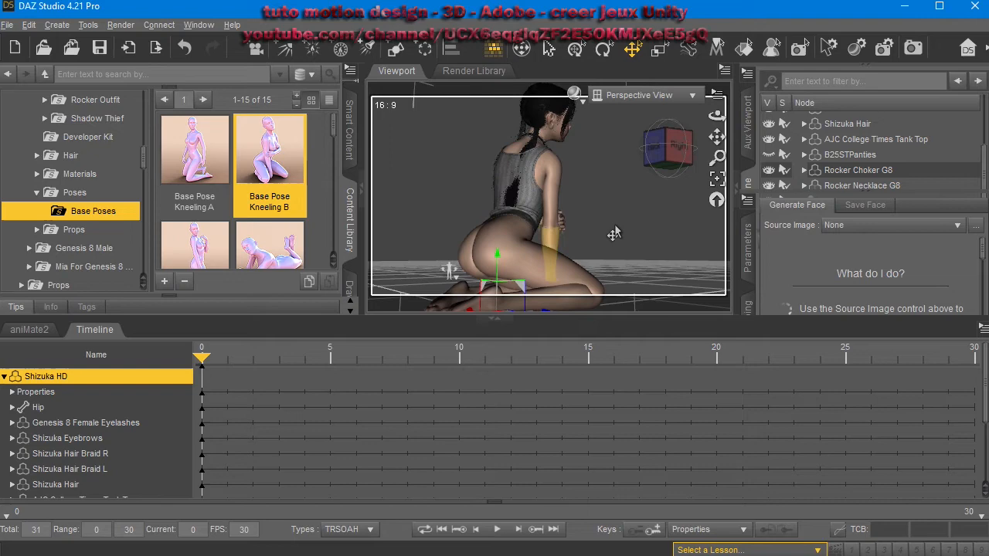
middle_click_drag(448, 270, 533, 181)
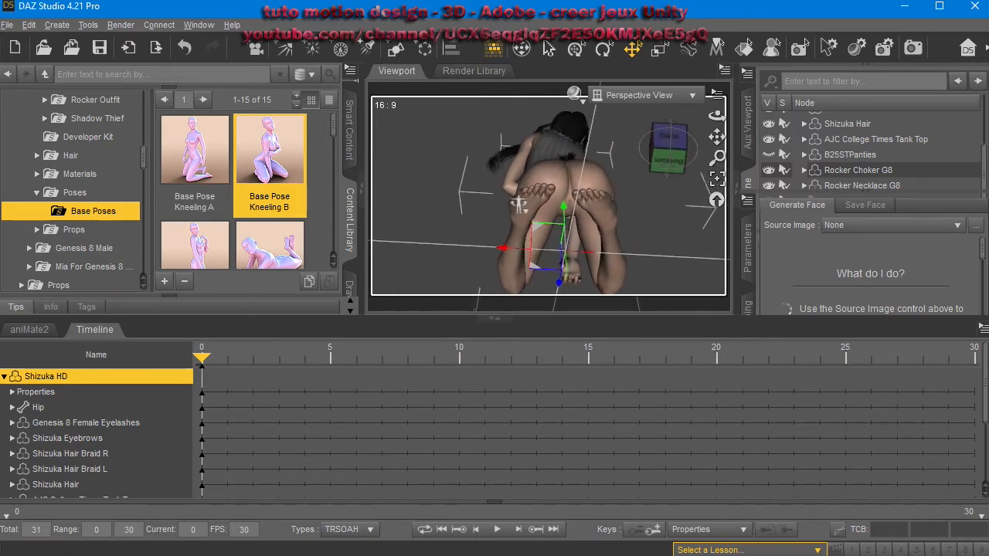
mouse_move(502, 227)
middle_mouse_down()
mouse_move(441, 266)
mouse_move(494, 239)
middle_mouse_up()
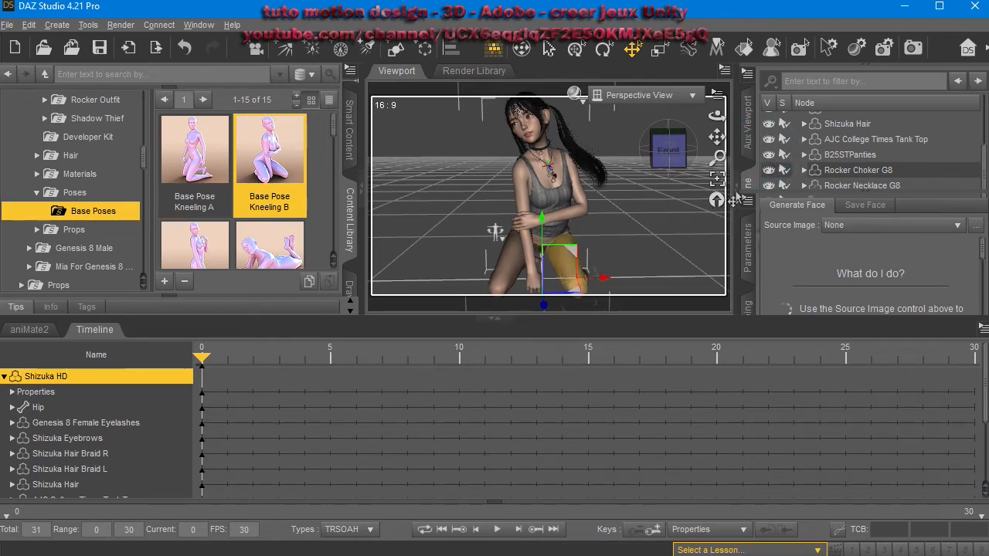
left_click(502, 267)
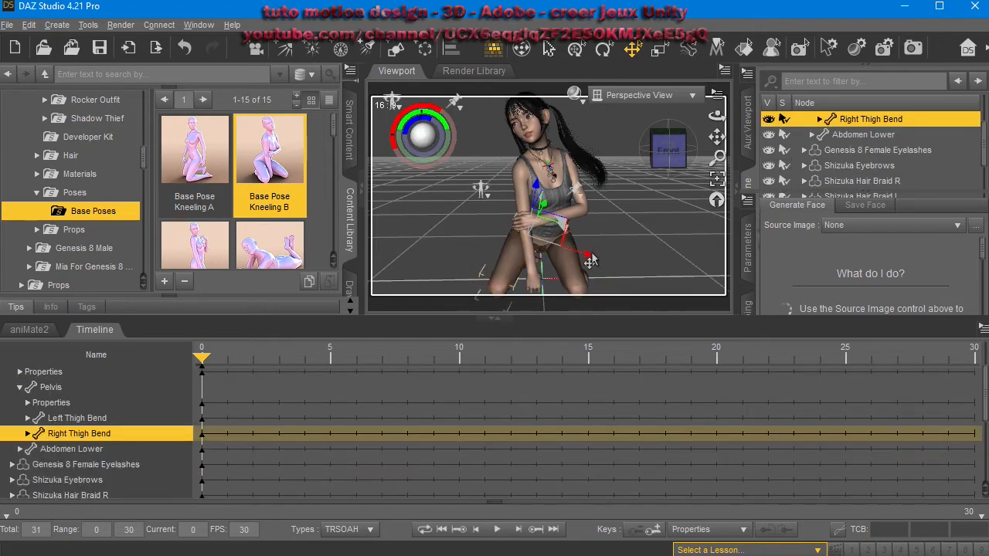
left_click_drag(578, 265, 543, 278)
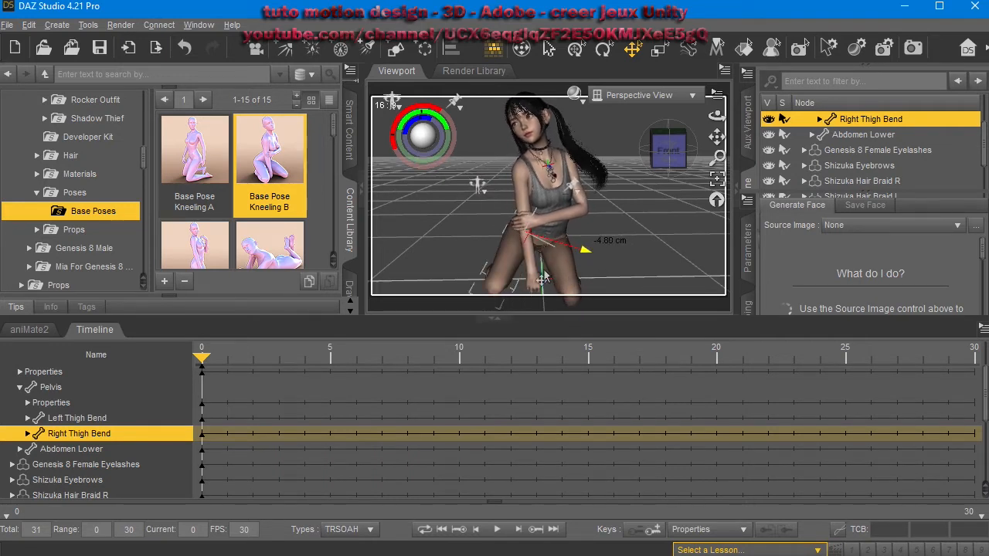
Select the right thigh twist and move the right knee outward.
left_click_drag(717, 116, 746, 124)
left_click(502, 251)
mouse_move(566, 273)
left_mouse_down()
mouse_move(534, 272)
mouse_move(550, 274)
left_mouse_up()
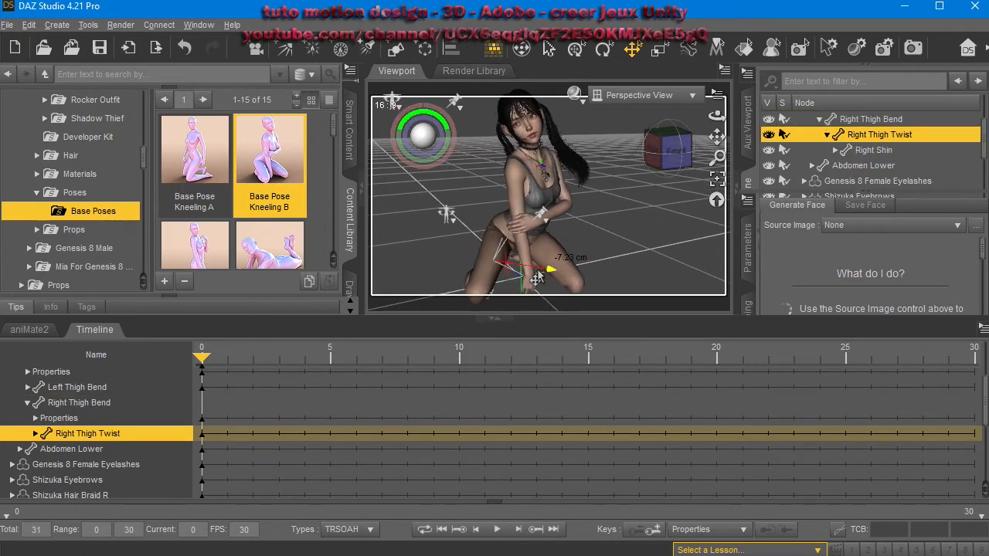
left_click_drag(521, 278, 546, 277)
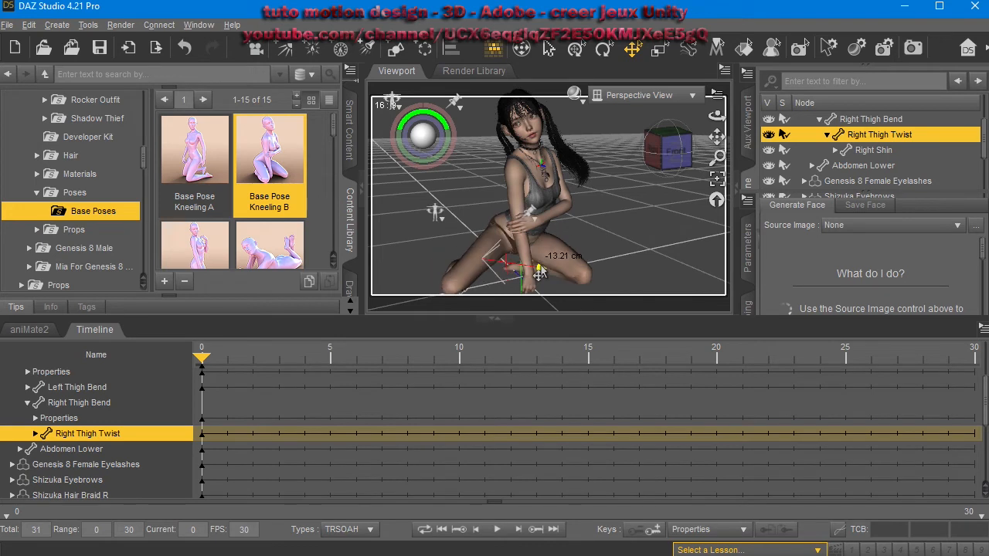
Adjust the right leg further so the knee spreads outward.
scroll(837, 157, "down", 5)
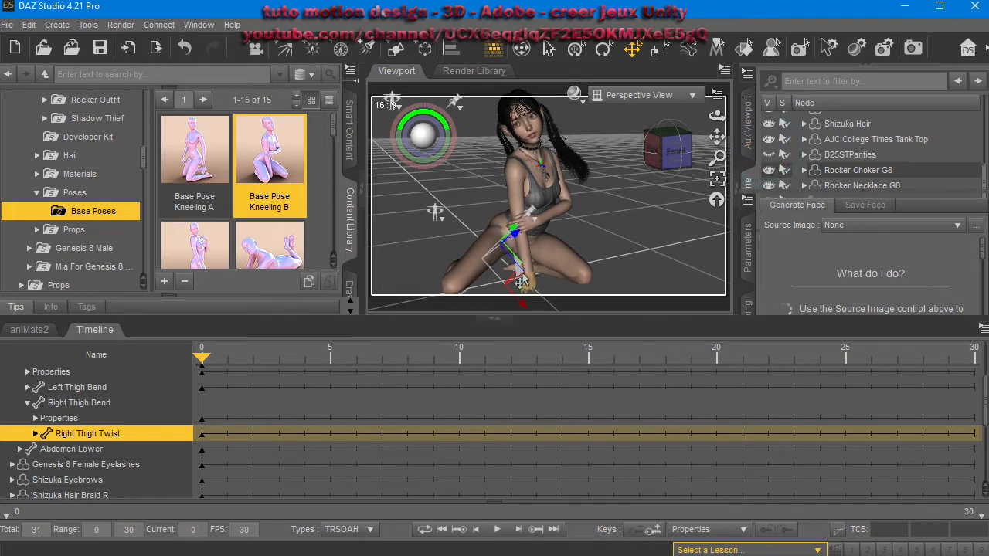
middle_click_drag(604, 240, 637, 263)
middle_click_drag(592, 235, 601, 257)
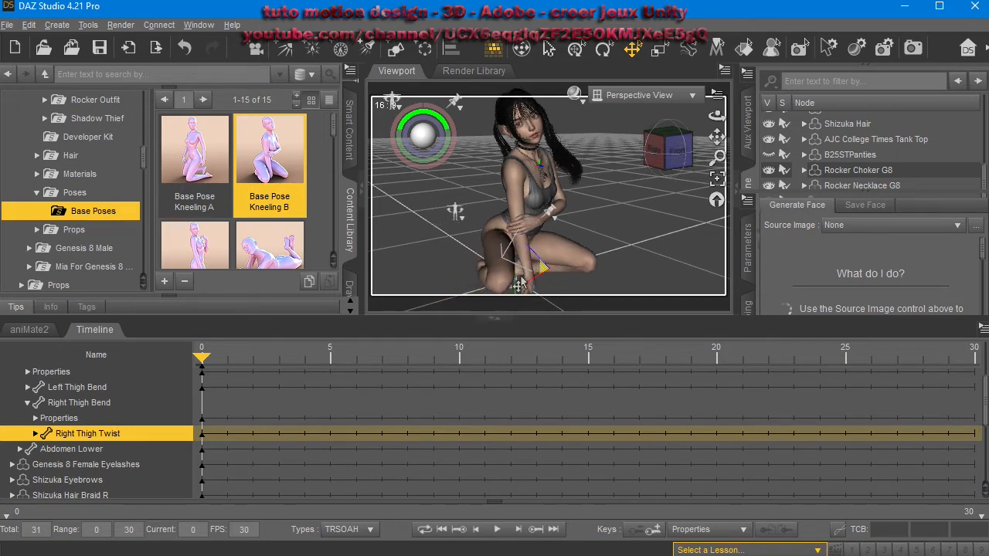
left_click_drag(501, 287, 504, 245)
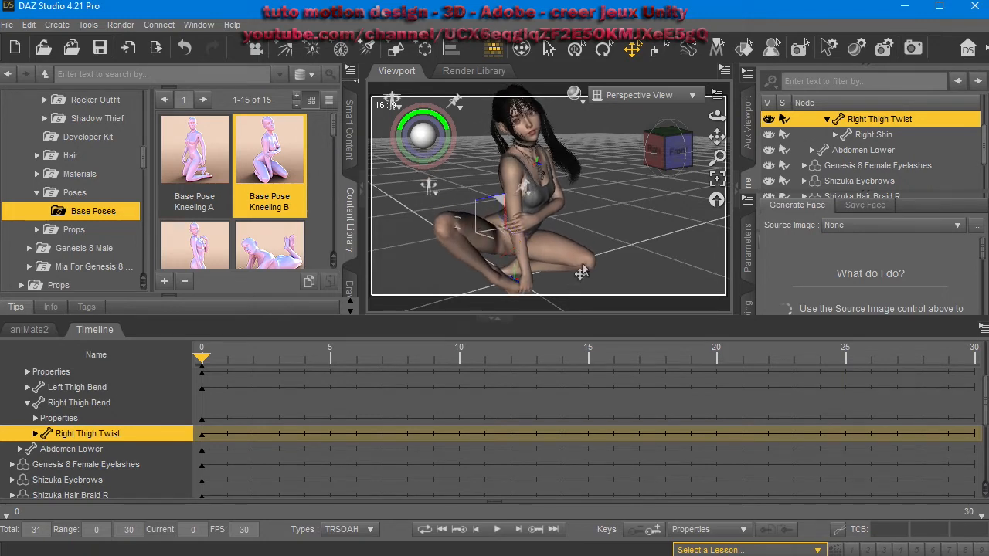
Orbit around the character to inspect the leg pose from several angles.
left_click_drag(717, 116, 843, 71)
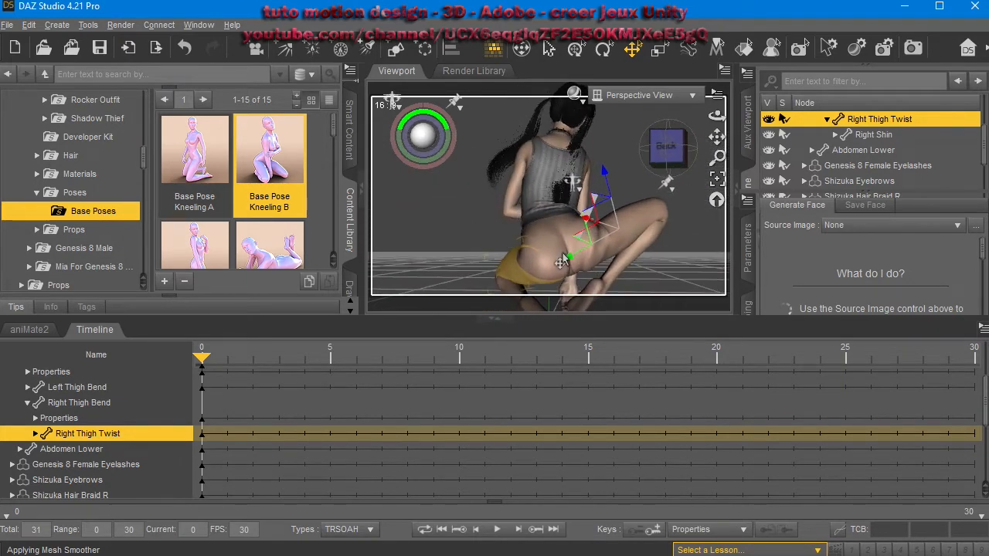
left_click_drag(717, 116, 717, 83)
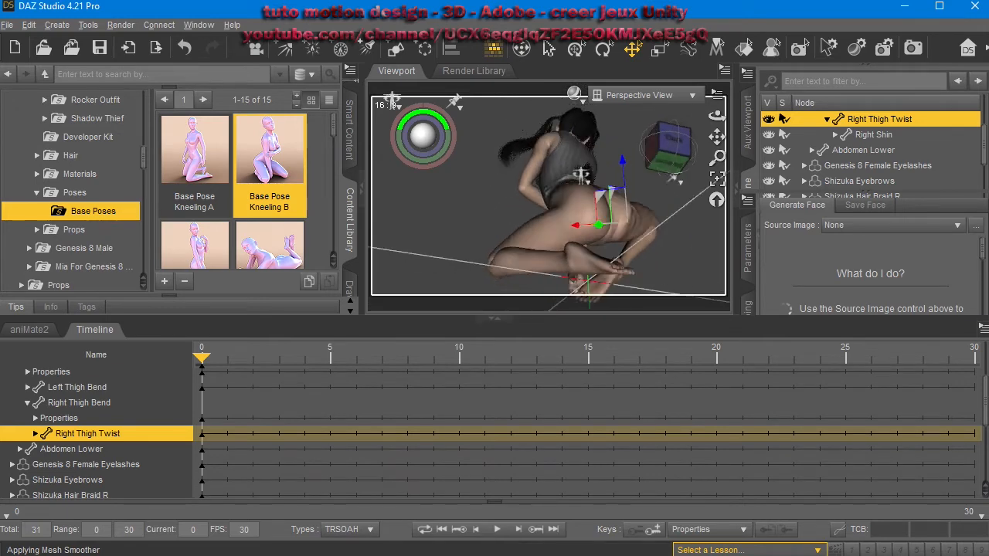
left_click_drag(717, 116, 815, 139)
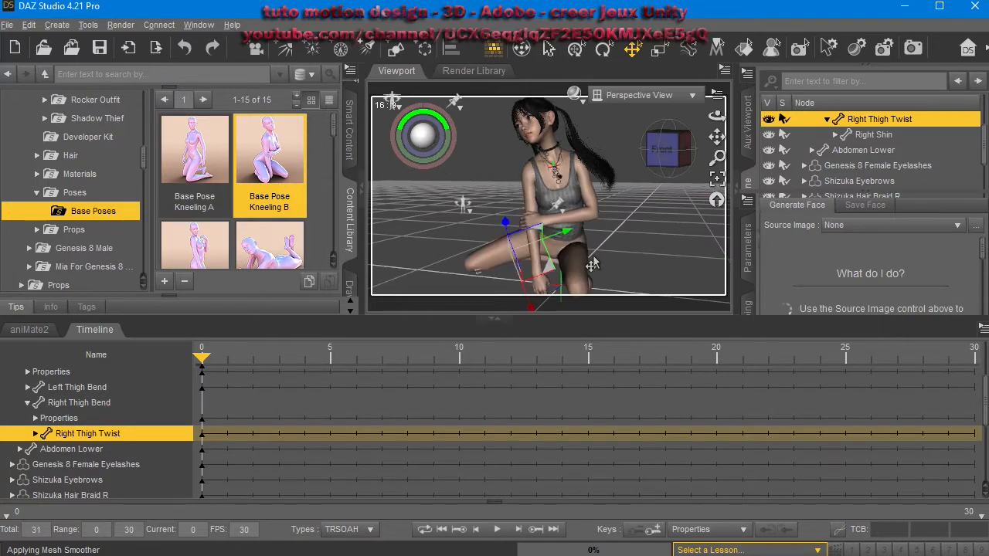
left_click_drag(717, 116, 675, 129)
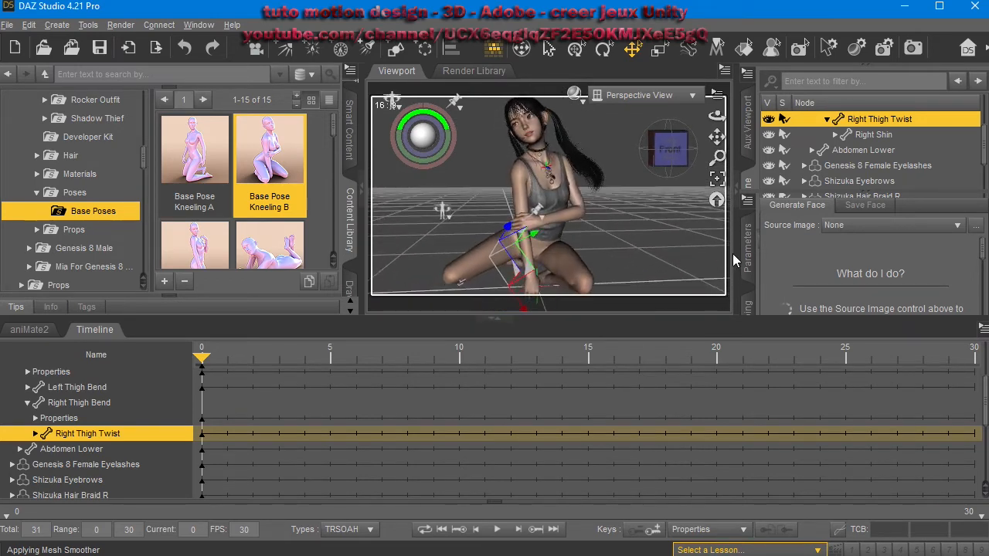
Apply Base Pose Kneeling A, then the lying pose from Base Poses, keeping the joint limits on.
double_click(206, 151)
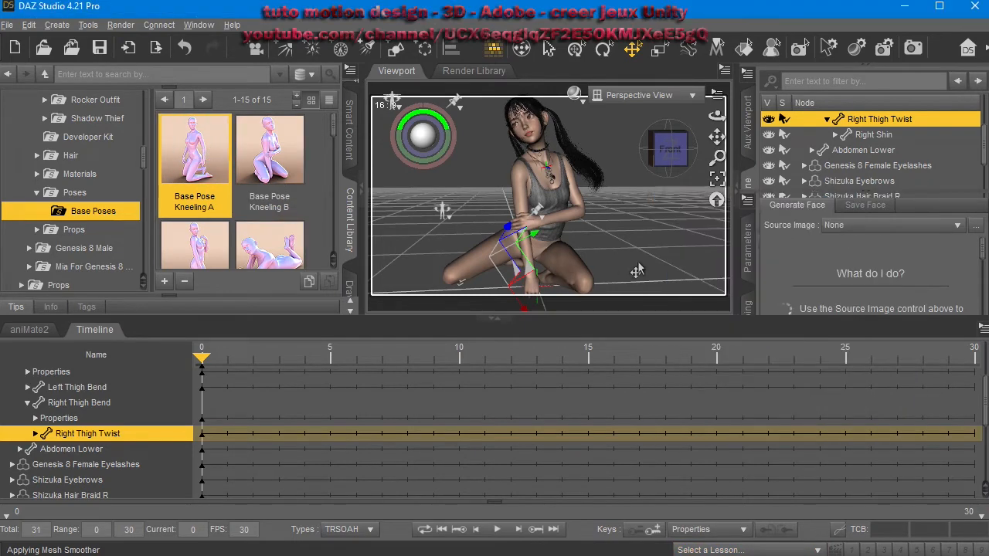
middle_click_drag(630, 218, 642, 241)
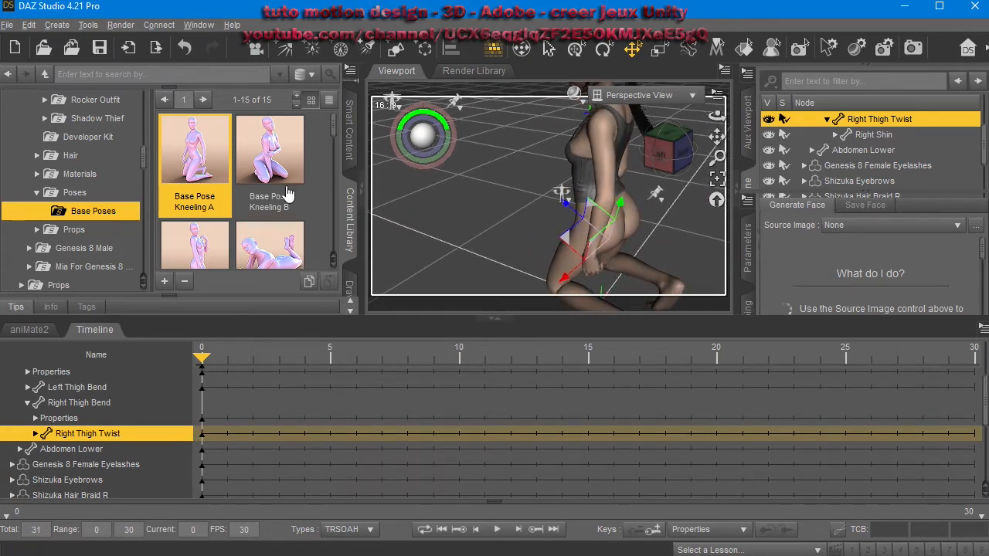
scroll(236, 206, "down", 4)
scroll(285, 163, "up", 4)
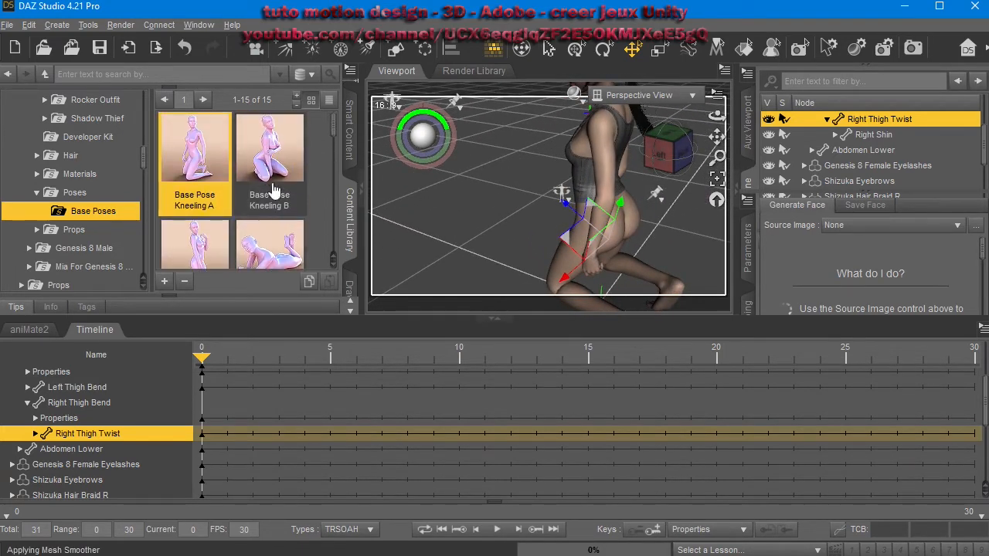
double_click(286, 253)
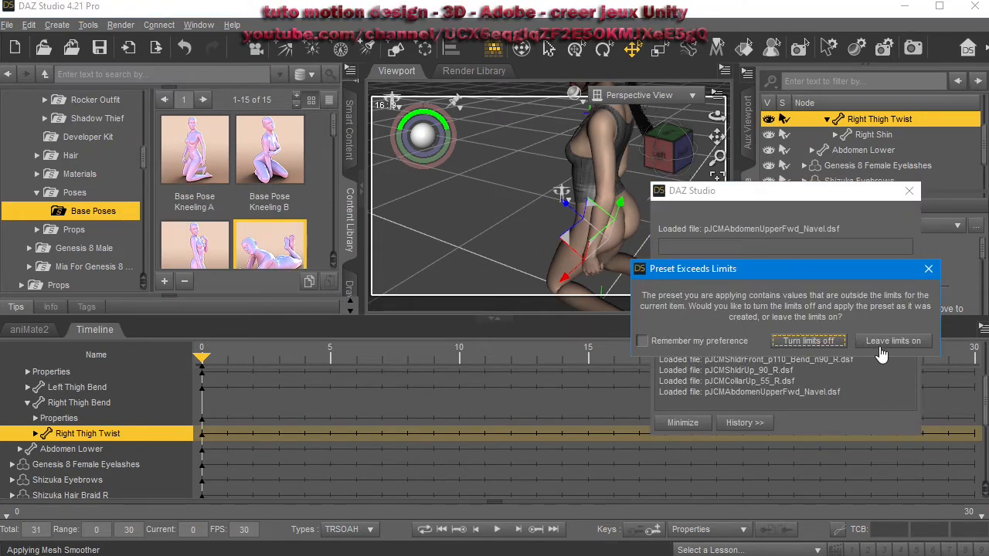
left_click(881, 353)
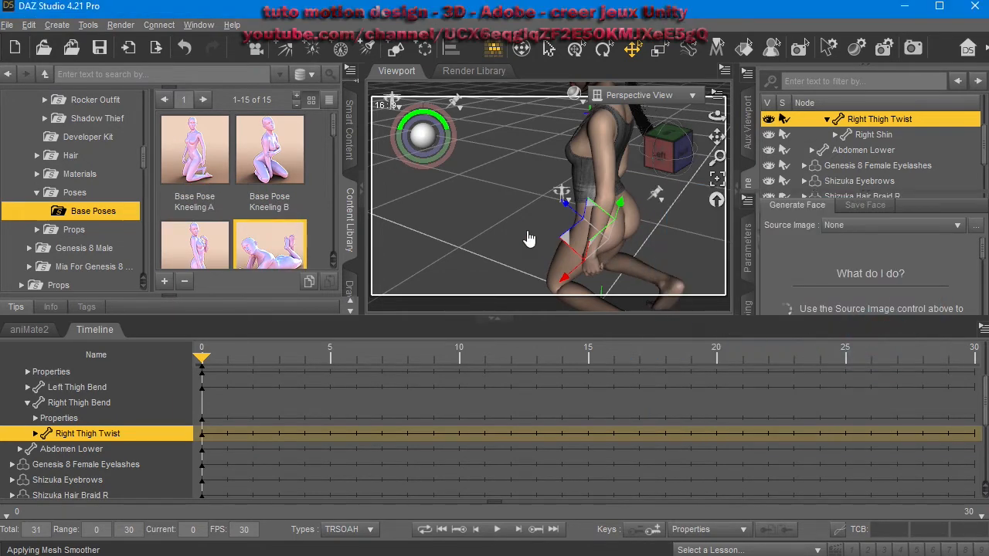
Rotate the left thigh and bend the left shin to reposition the left leg.
right_click_drag(570, 209, 615, 255)
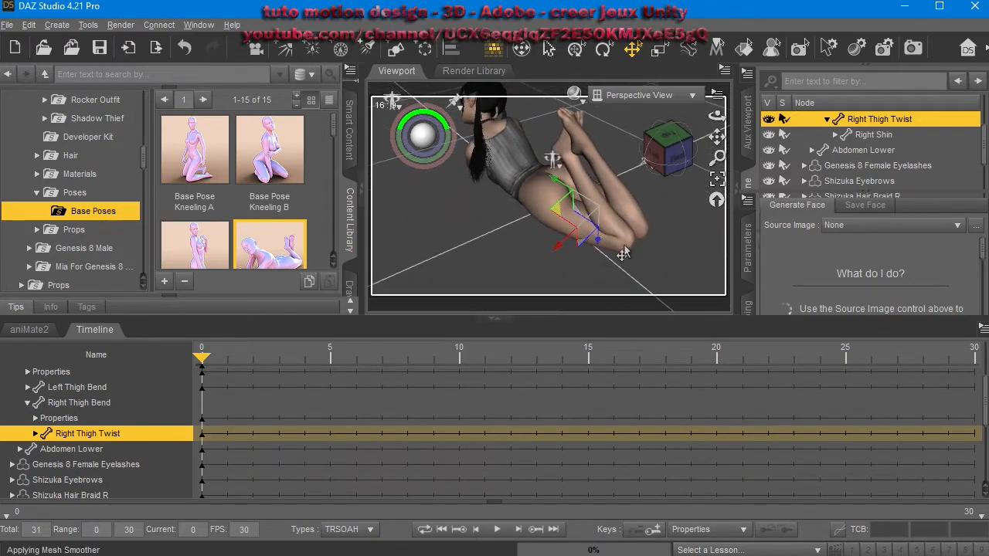
left_click(590, 253)
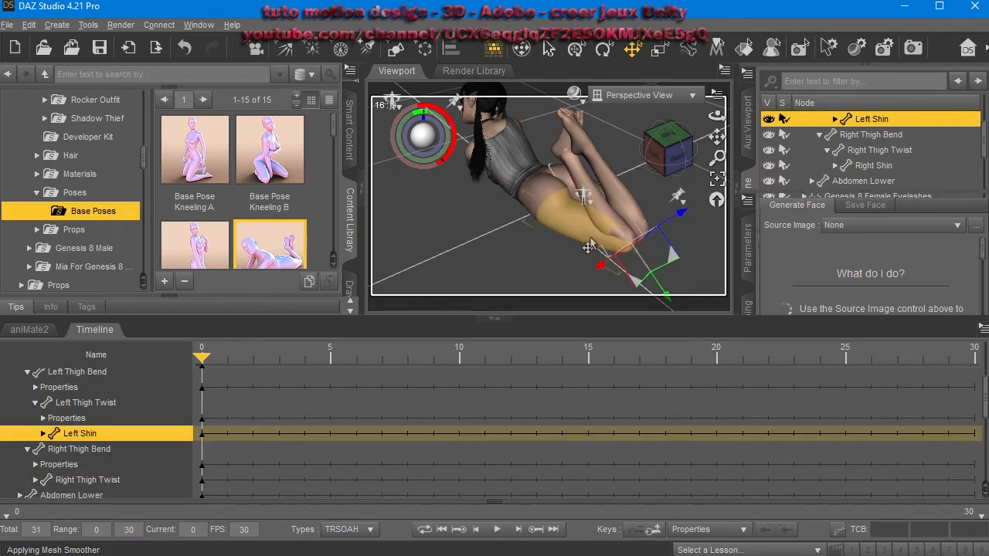
left_click(580, 235)
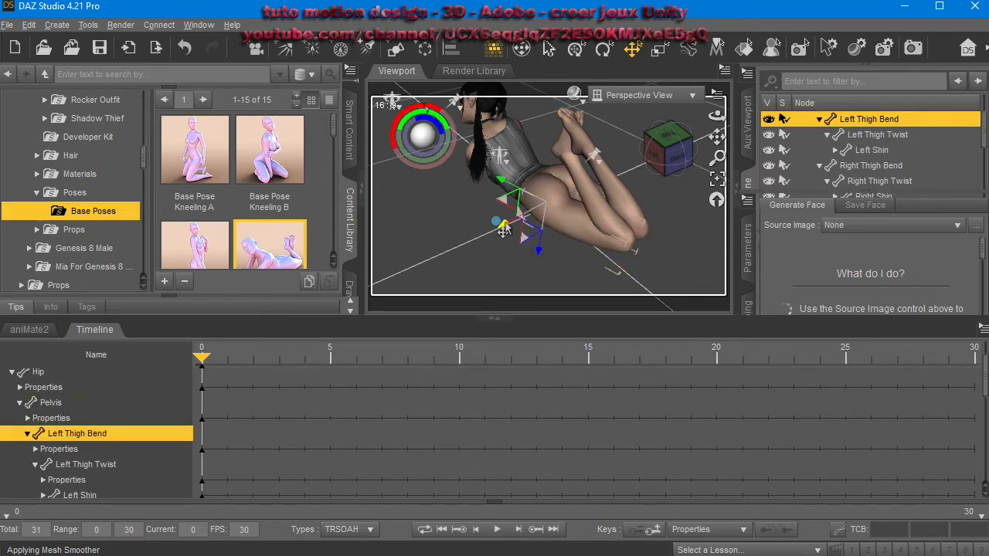
mouse_move(502, 226)
left_mouse_down()
mouse_move(492, 229)
mouse_move(515, 238)
left_mouse_up()
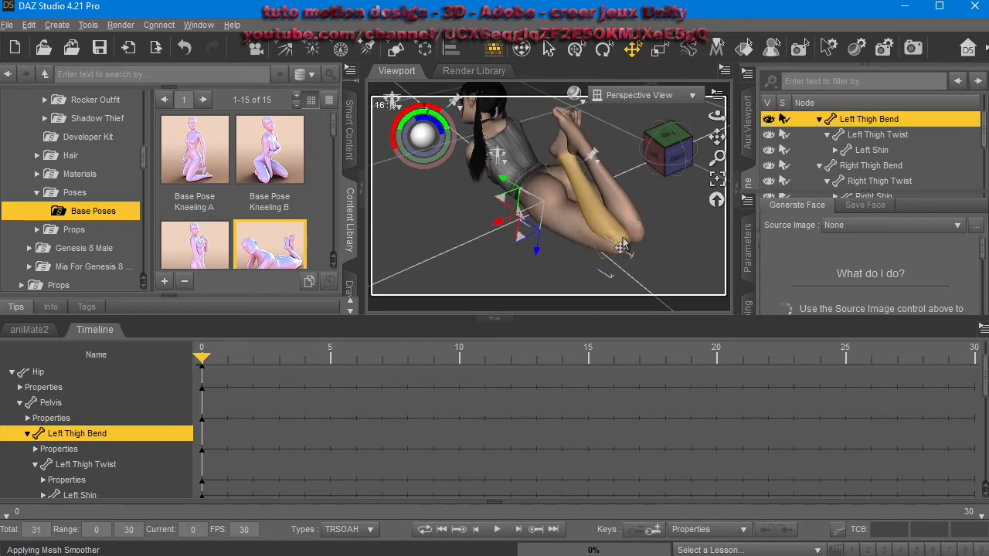
left_click(622, 238)
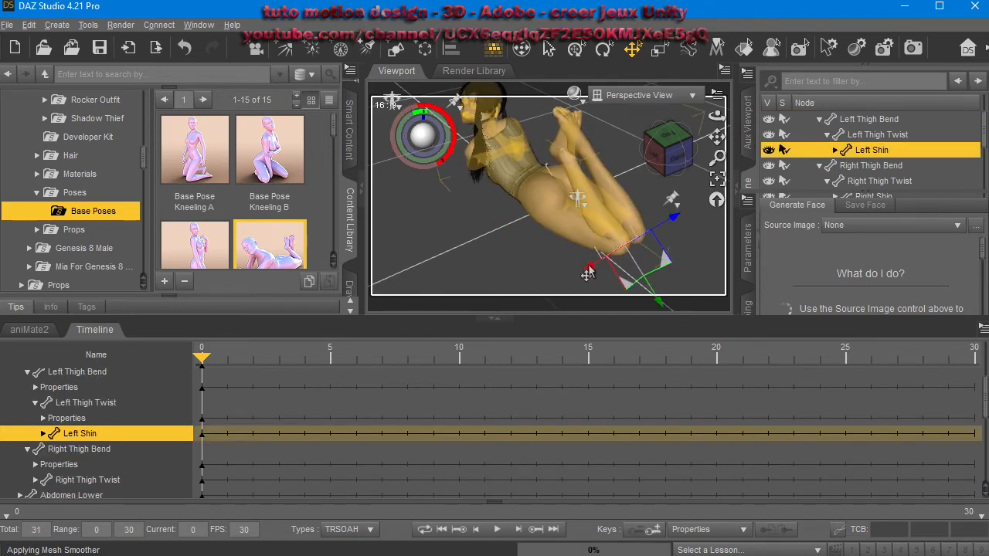
left_click_drag(579, 272, 519, 248)
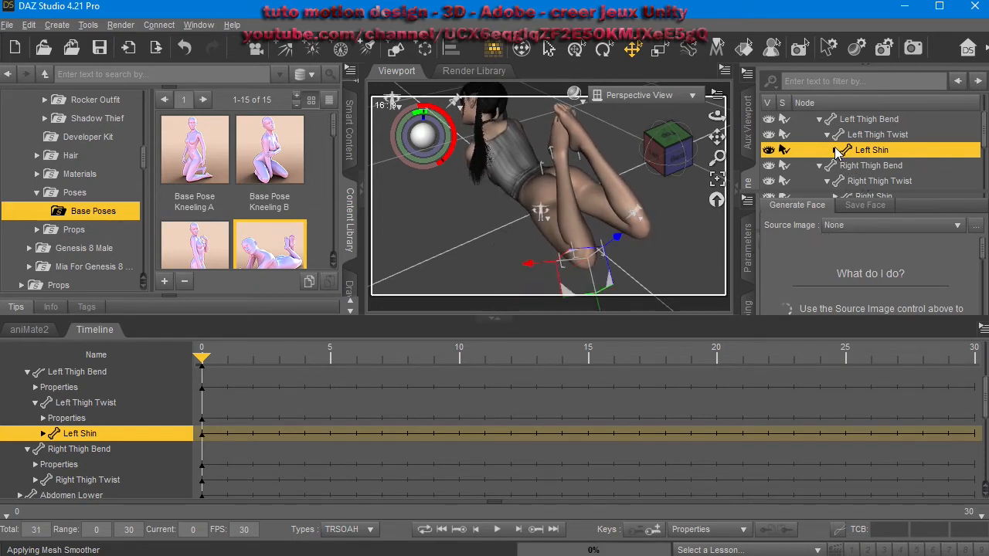
Select the left foot and move it toward the head.
left_click(872, 168)
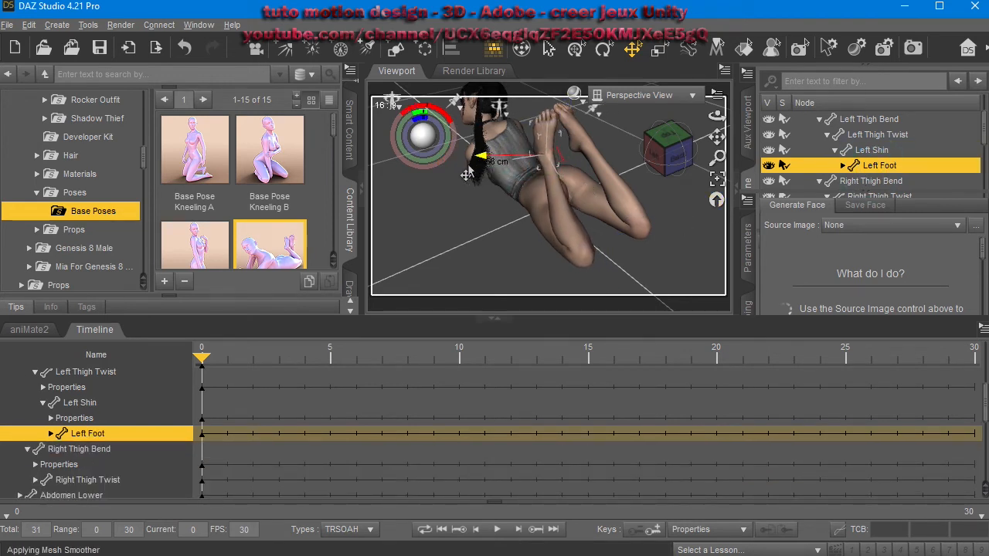
left_click_drag(425, 198, 514, 528)
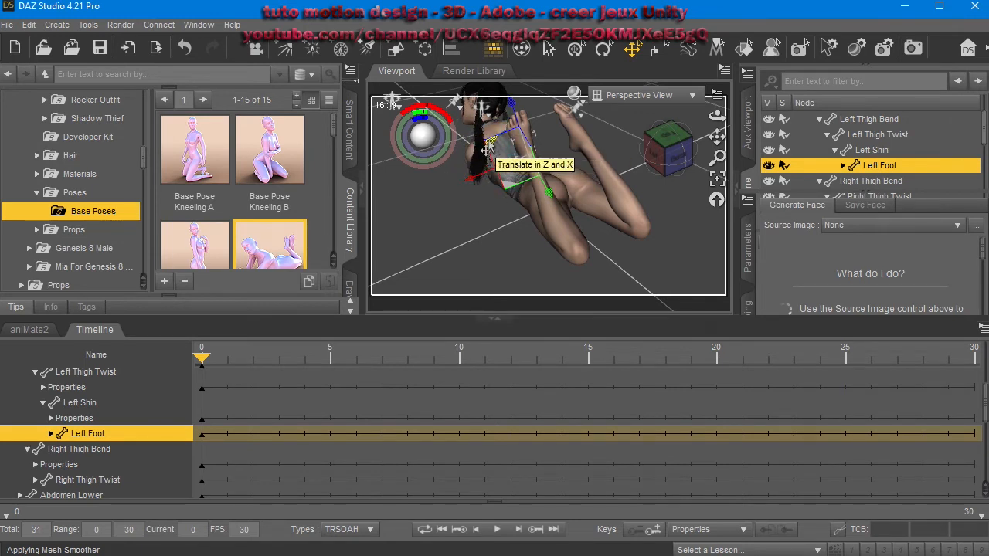
left_click_drag(471, 162, 428, 194)
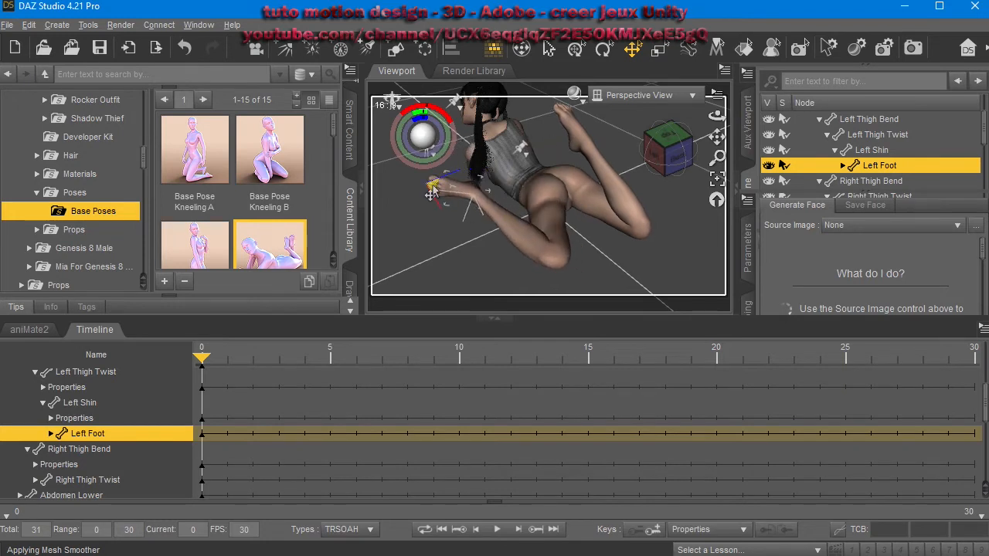
Select the right foot and pull it outward to extend the right leg.
left_click(581, 135)
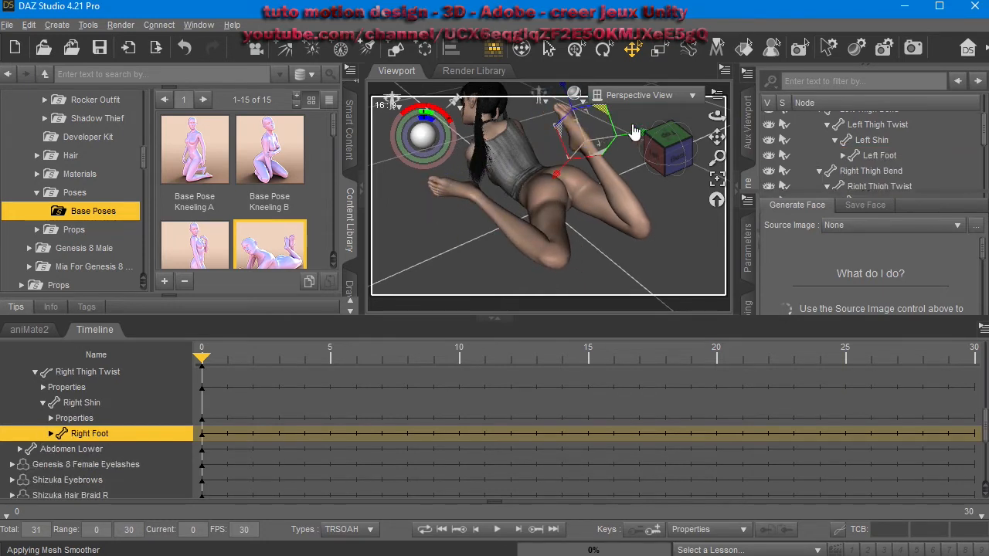
left_click_drag(621, 115, 849, 155)
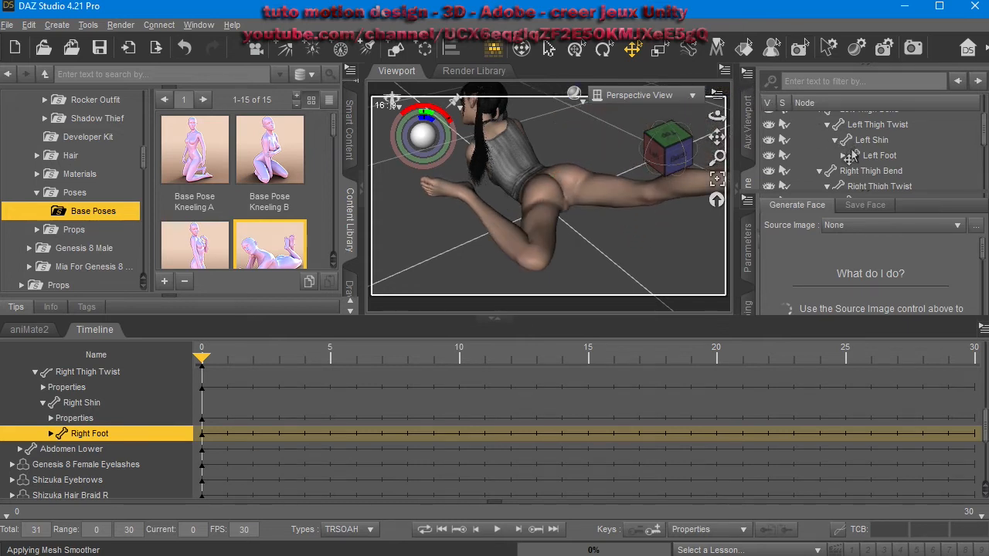
middle_click_drag(516, 217, 726, 247)
Orbit to view the posed character from the front and move the current frame to 20.
scroll(842, 155, "down", 5)
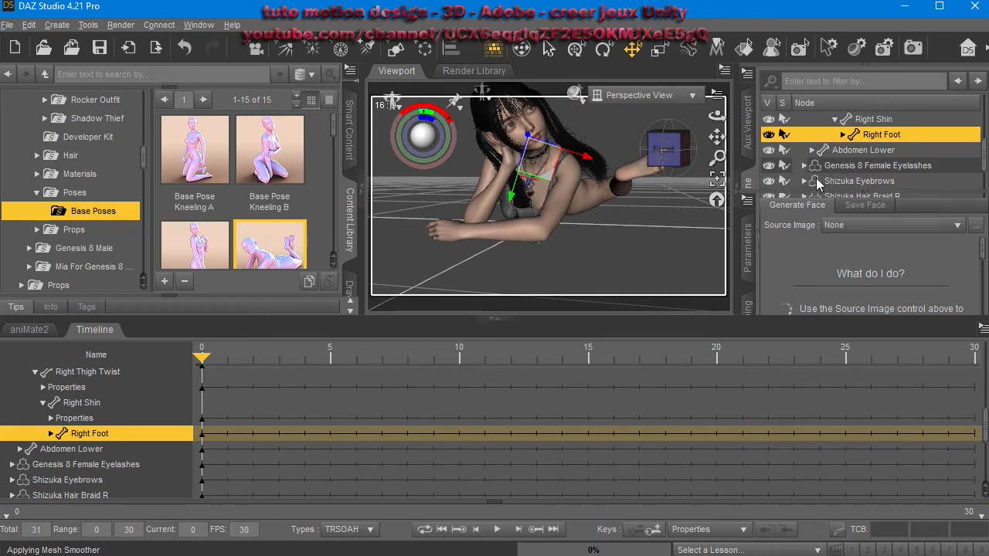
scroll(796, 185, "down", 1)
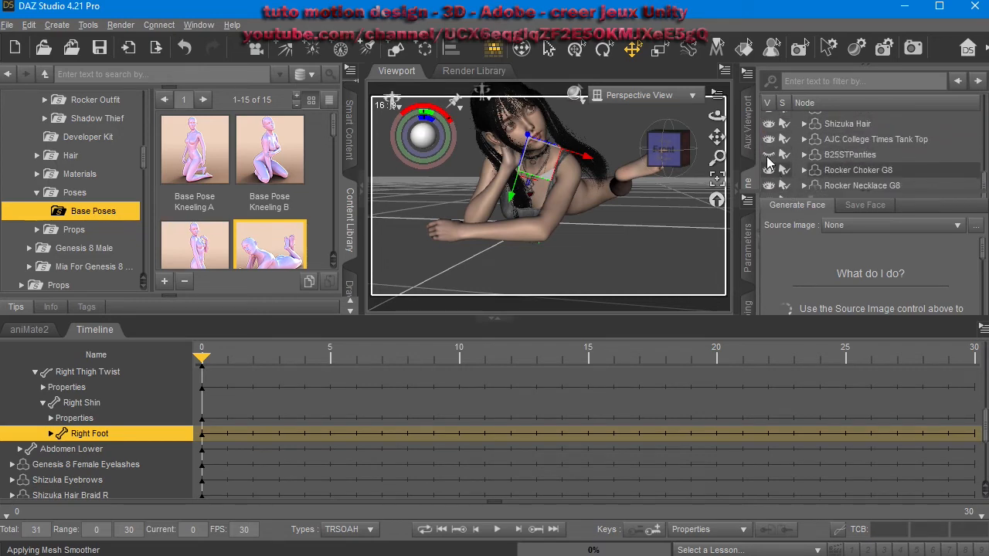
left_click_drag(716, 116, 533, 139)
left_click_drag(454, 100, 535, 106)
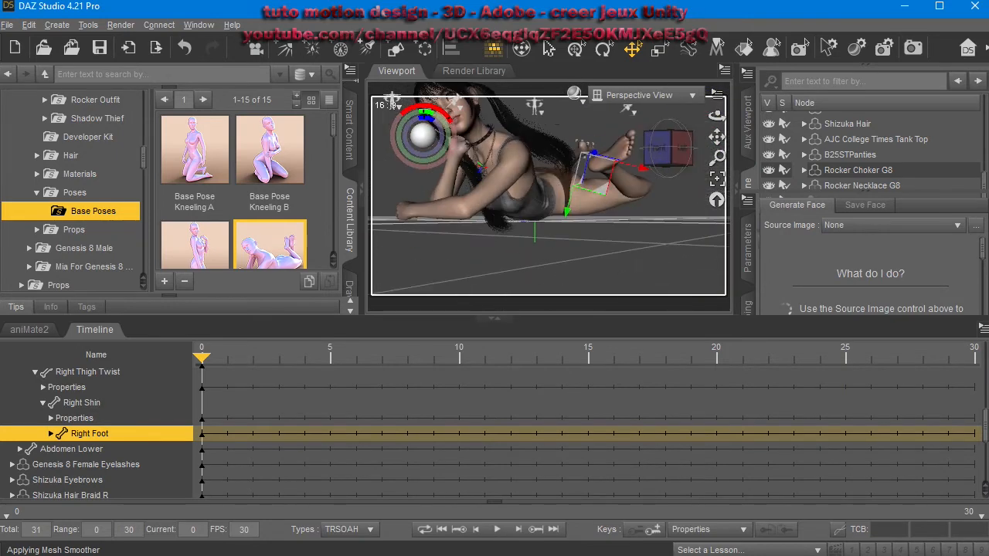
left_click_drag(716, 115, 721, 118)
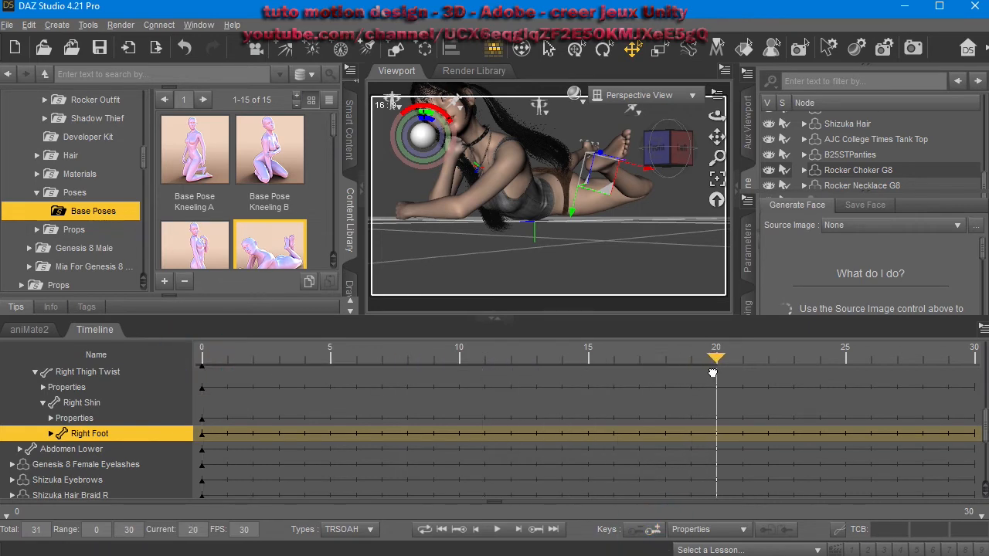
Pull the right foot up to bend the right leg back toward the body at frame 20, undoing two stray adjustments.
middle_click_drag(540, 193, 600, 221)
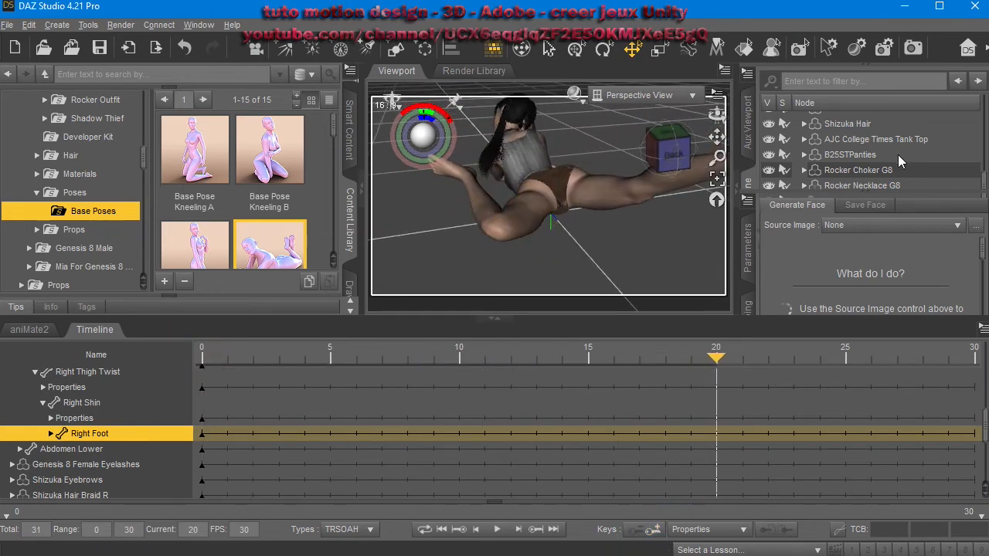
left_click(454, 176)
middle_click_drag(425, 199, 525, 221)
left_click(682, 252)
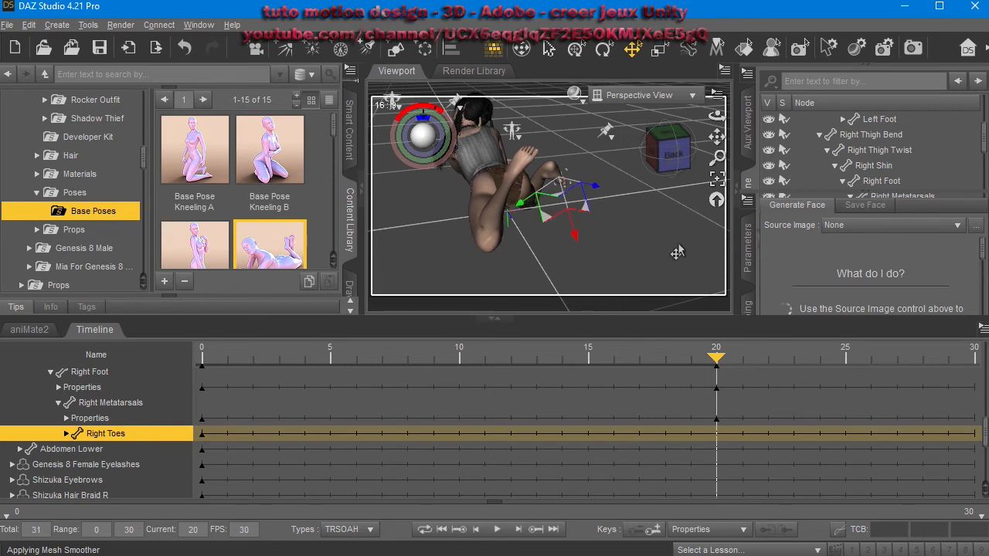
key("ctrl+z")
key("ctrl+z")
left_click_drag(638, 251, 538, 193)
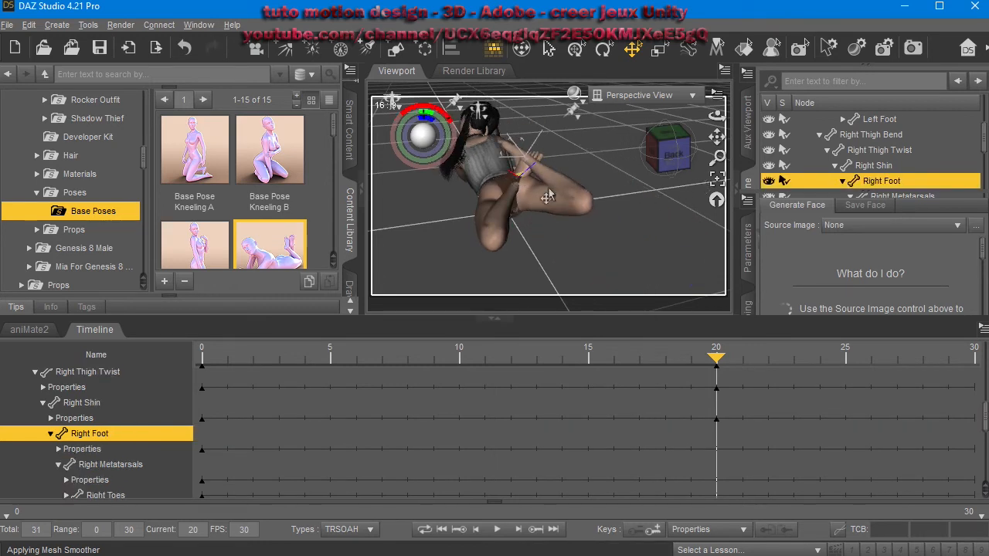
Return to frame 0 and play back the animation, stopping it around frame 11.
left_click(592, 208)
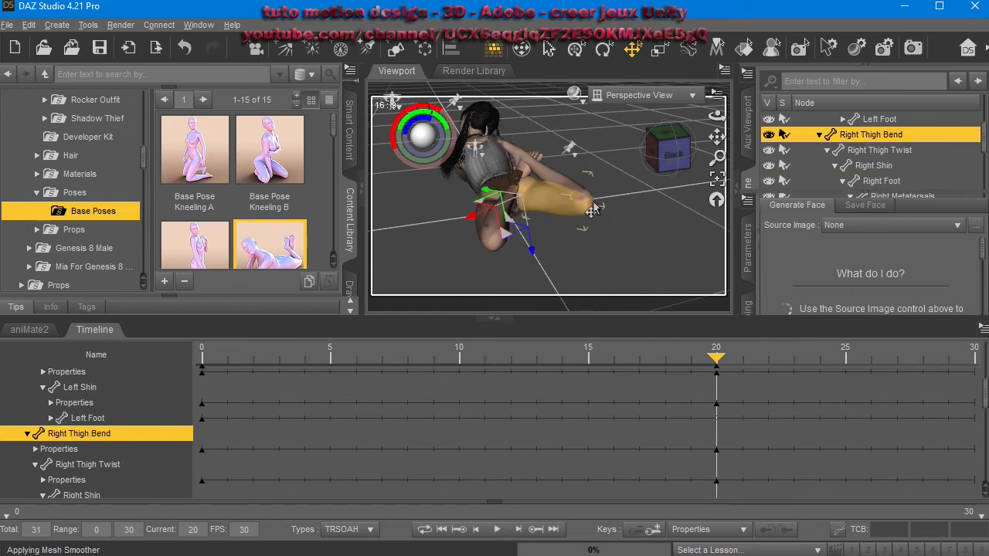
left_click(197, 363)
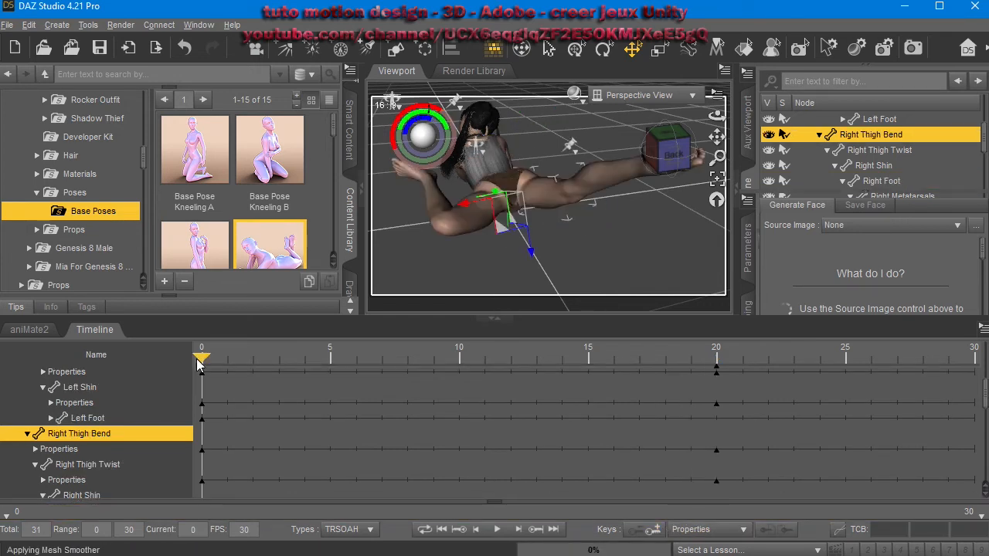
left_click(494, 529)
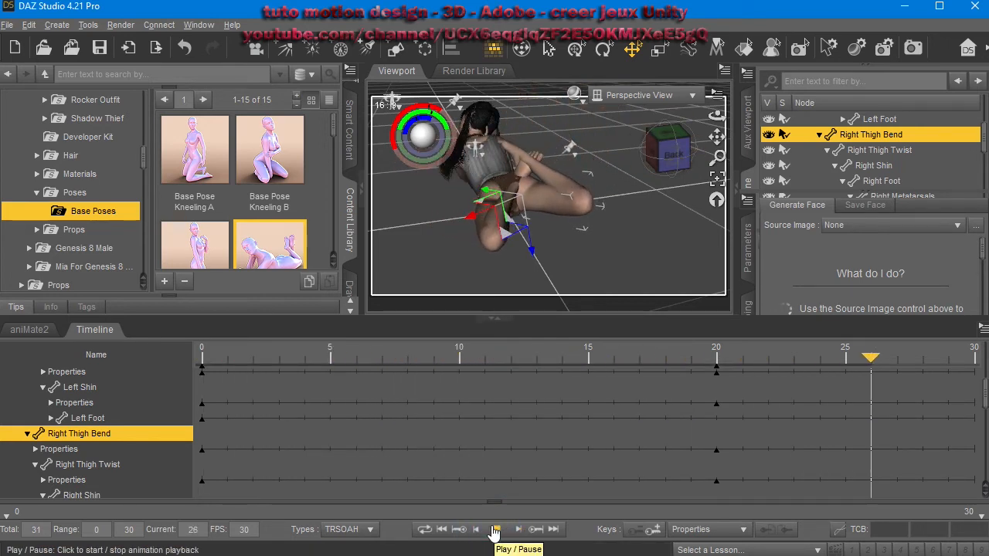
left_click(492, 528)
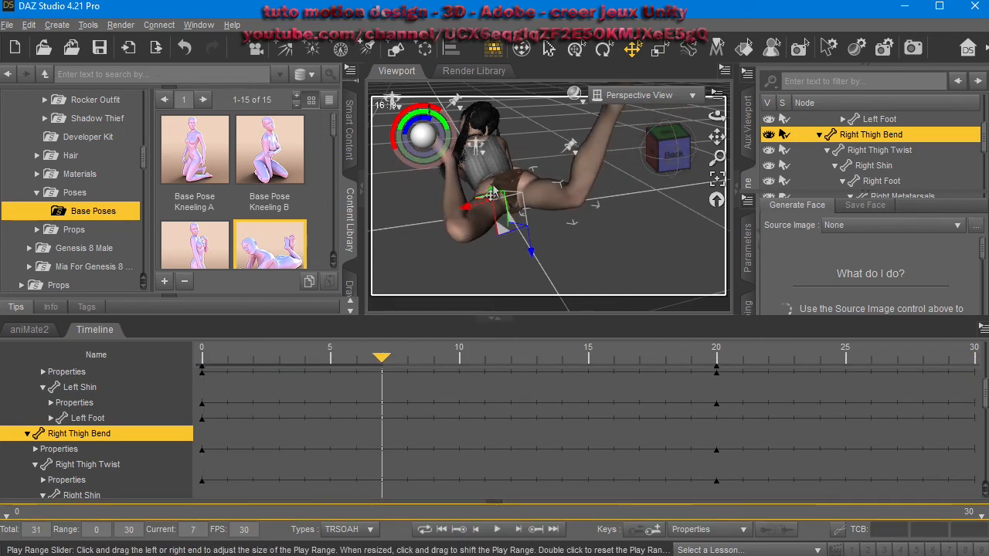
scroll(492, 195, "up", 5)
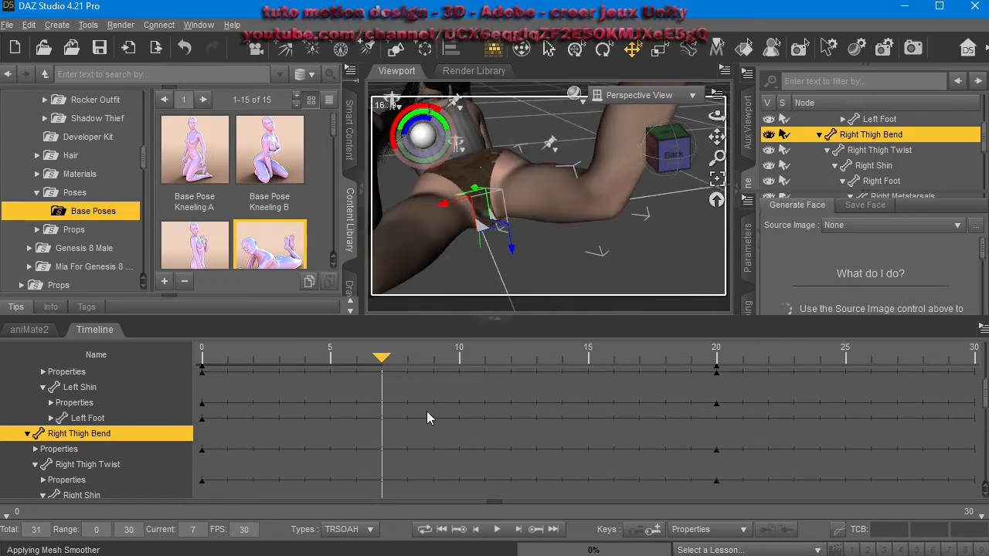
left_click(498, 536)
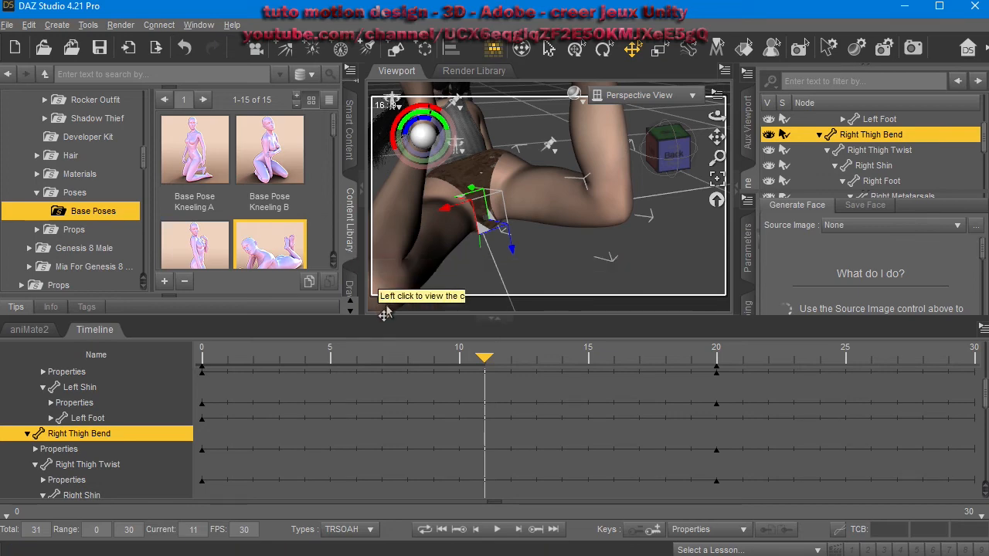
At frame 11, select the head and rotate it to tilt the face toward the camera.
middle_click_drag(488, 229, 459, 243)
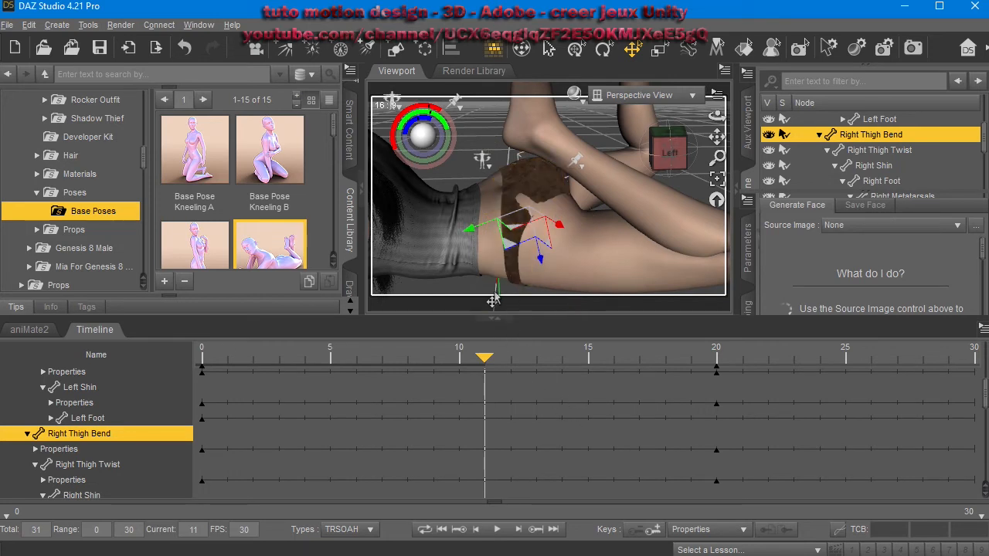
left_click(597, 265)
left_click(522, 270)
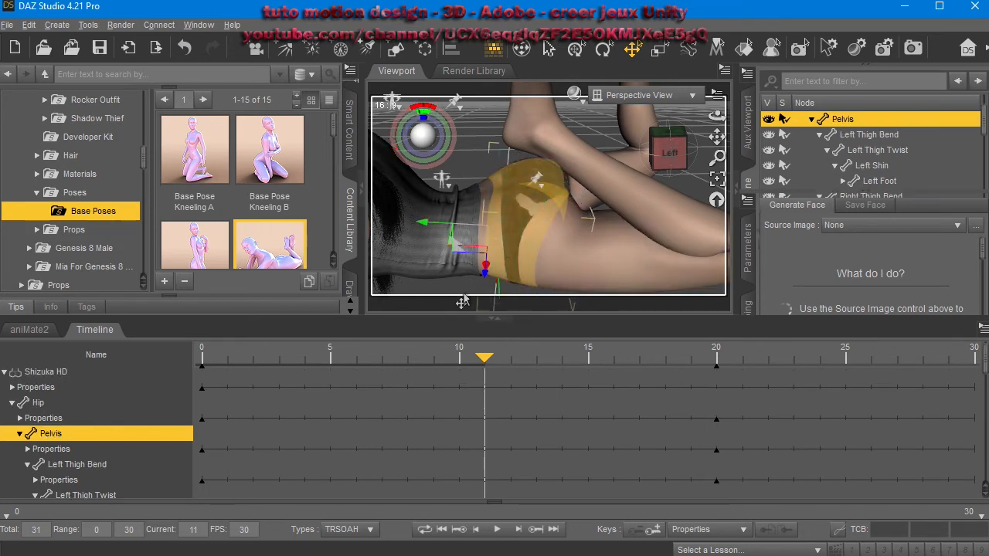
scroll(467, 263, "down", 5)
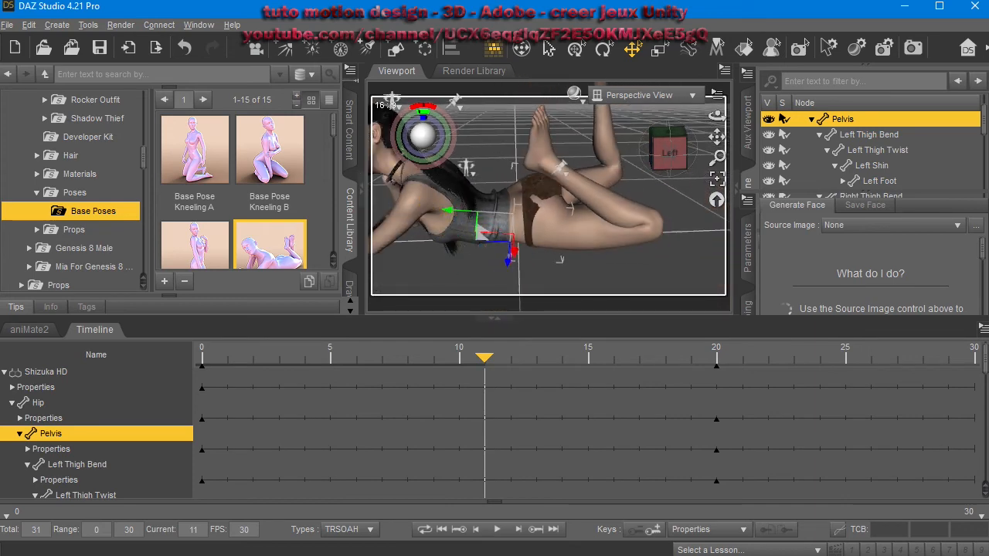
middle_click_drag(468, 260, 598, 258)
left_click(557, 176)
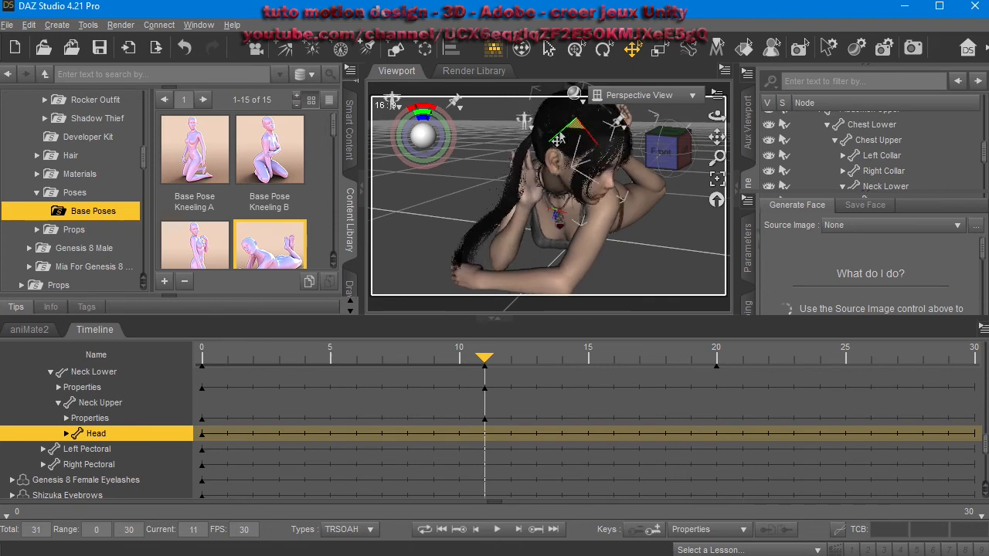
left_click_drag(557, 139, 543, 134)
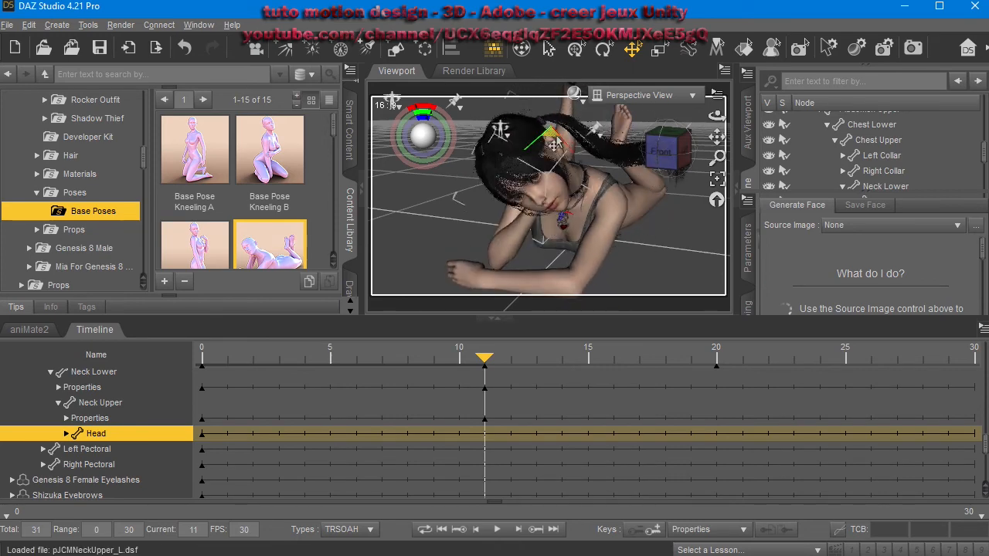
left_click_drag(562, 135, 581, 152)
Zoom and orbit around the figure to inspect the head pose from several angles.
scroll(587, 161, "up", 5)
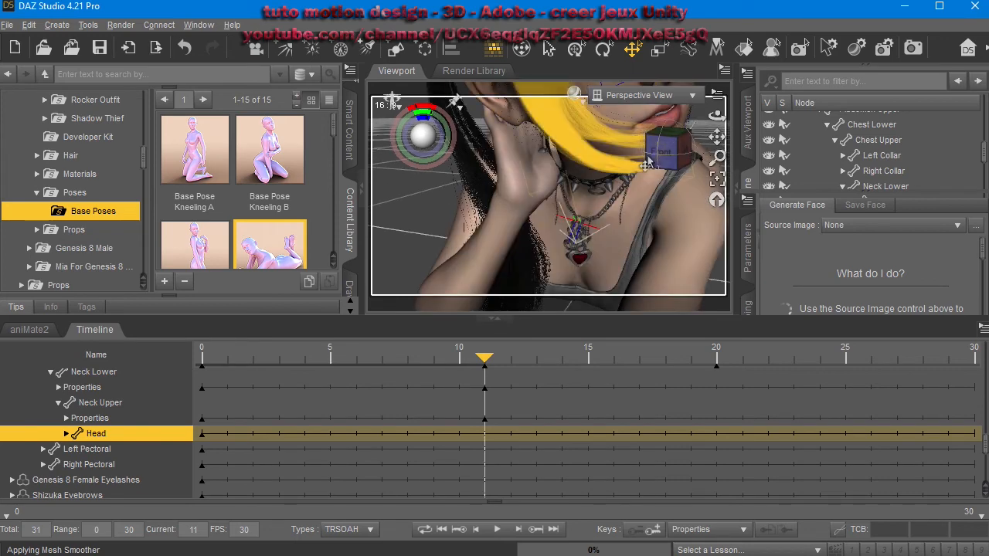
middle_click_drag(649, 156, 674, 271)
right_click_drag(629, 247, 568, 251)
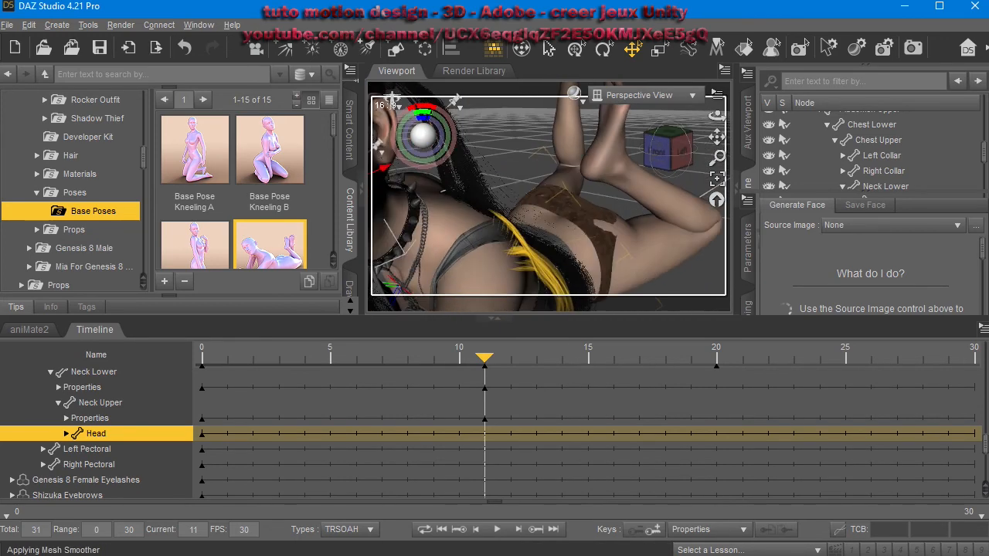
middle_click_drag(640, 254, 843, 266)
middle_click_drag(610, 254, 560, 235)
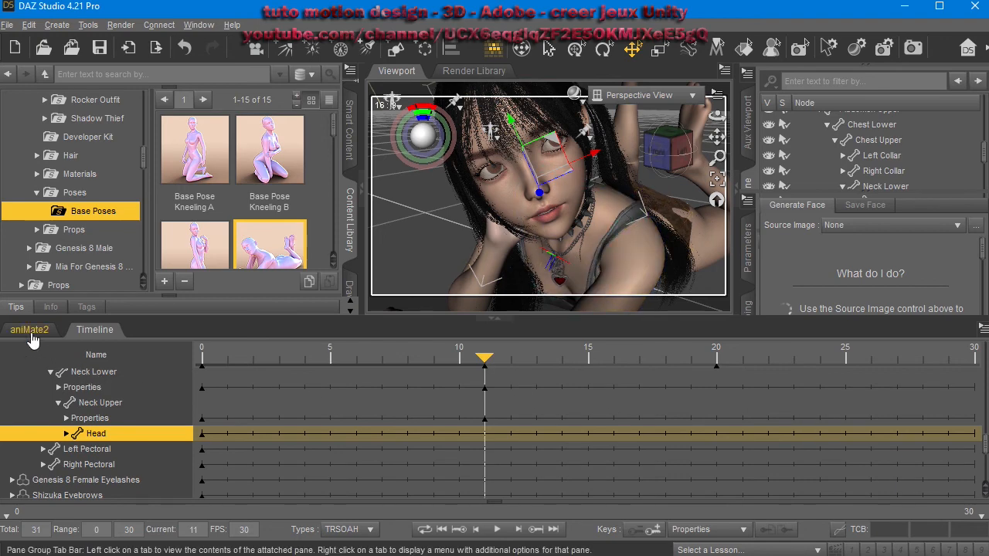
left_click(467, 70)
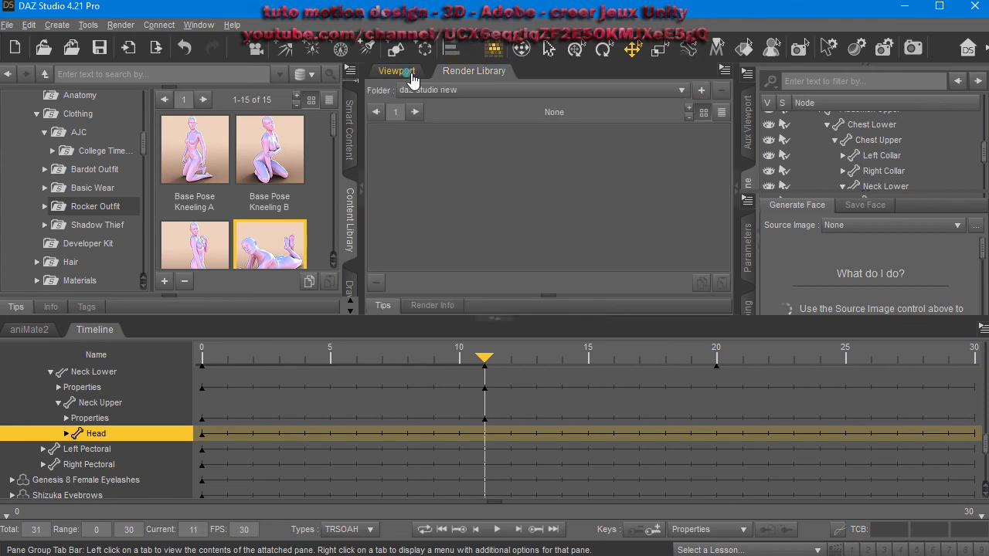
left_click(410, 71)
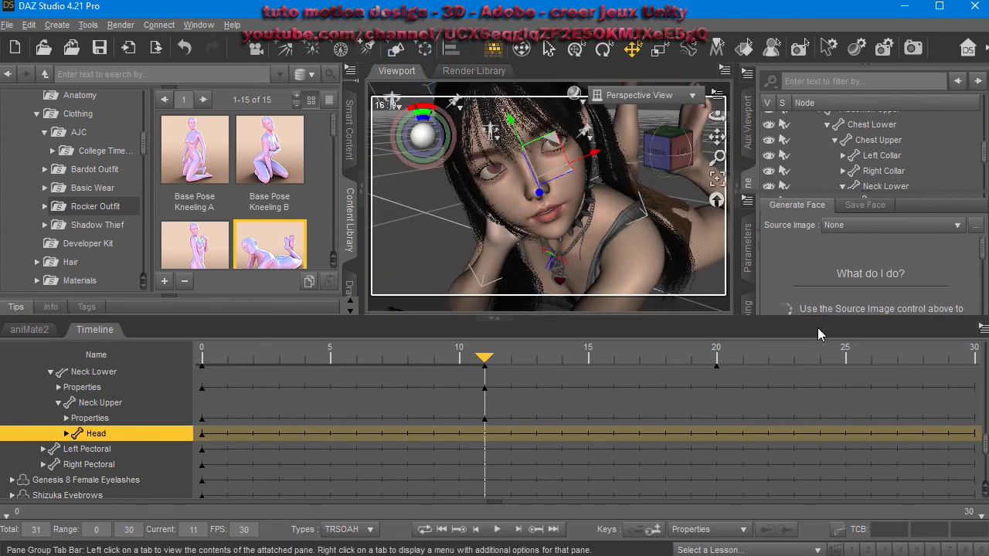